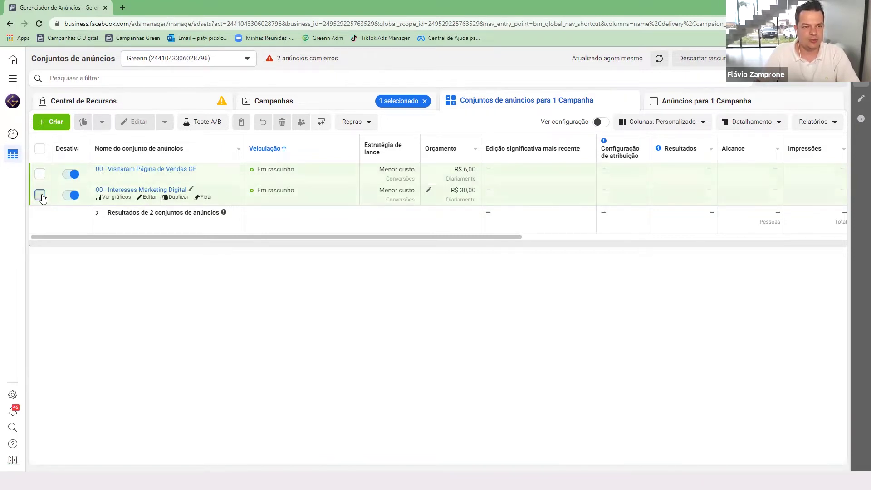
- Duplicate the ad set "00 - Interesses Marketing Digital"
{"action": "left_click", "coordinate": [122, 199]}
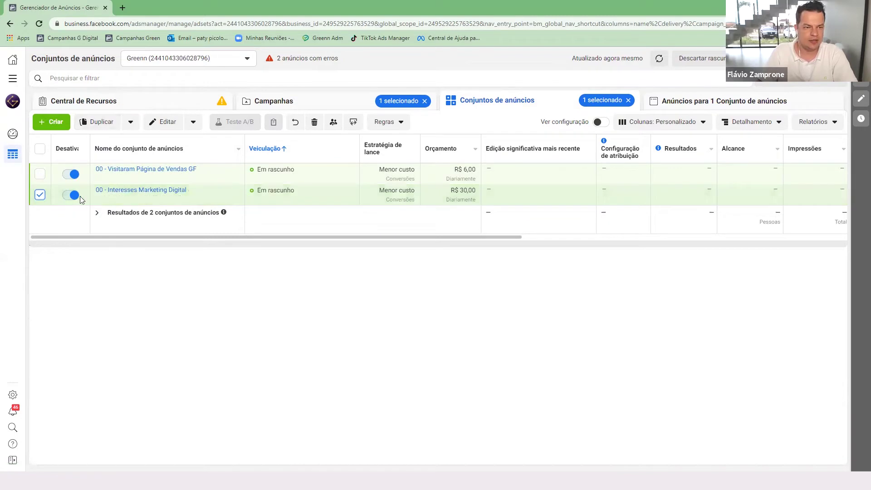
{"action": "left_click", "coordinate": [101, 122]}
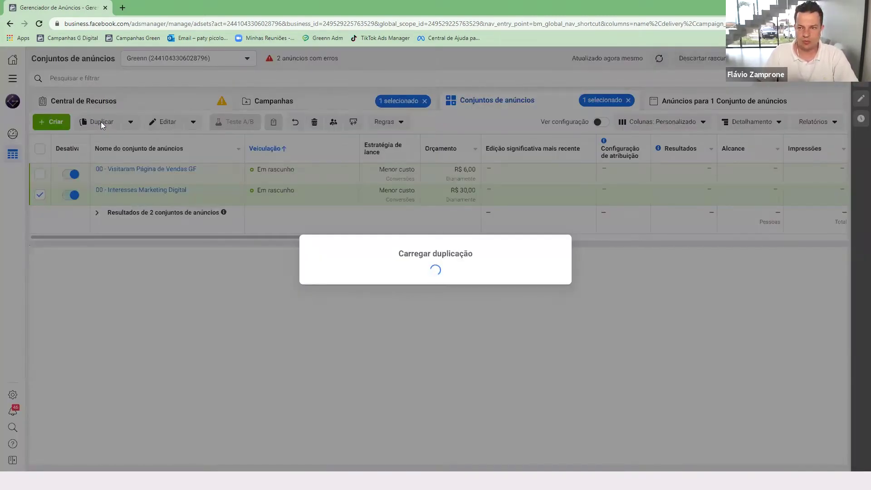
{"action": "key", "text": "Return"}
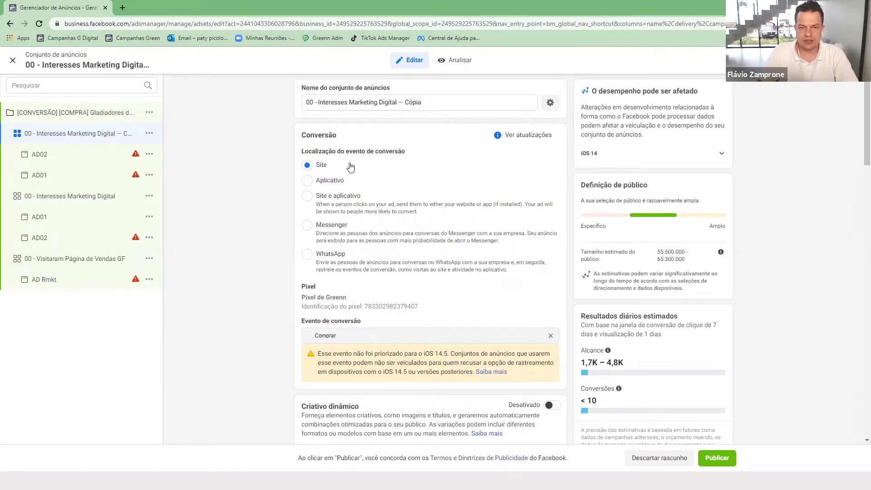
- Set the daily budget of the copied "00 - Interesses Marketing Digital" ad set to R$ 10,00
{"action": "scroll", "coordinate": [395, 325], "scroll_direction": "down", "scroll_amount": 1}
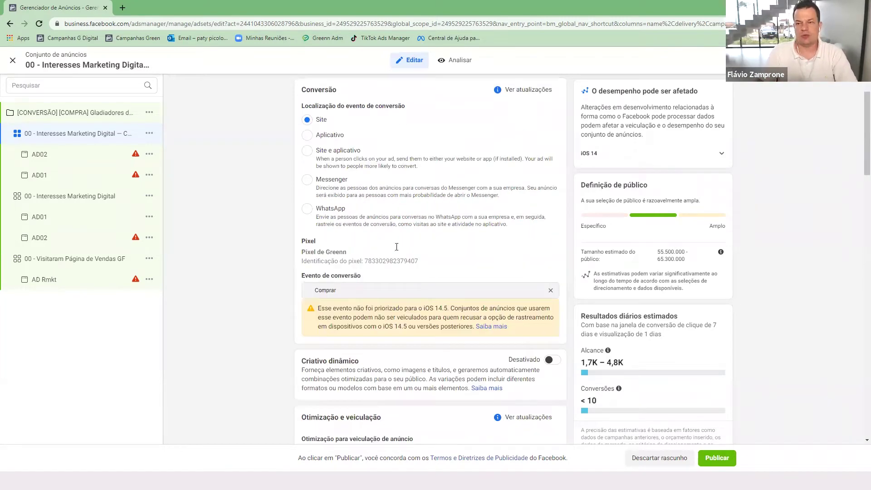
{"action": "scroll", "coordinate": [397, 247], "scroll_direction": "down", "scroll_amount": 1}
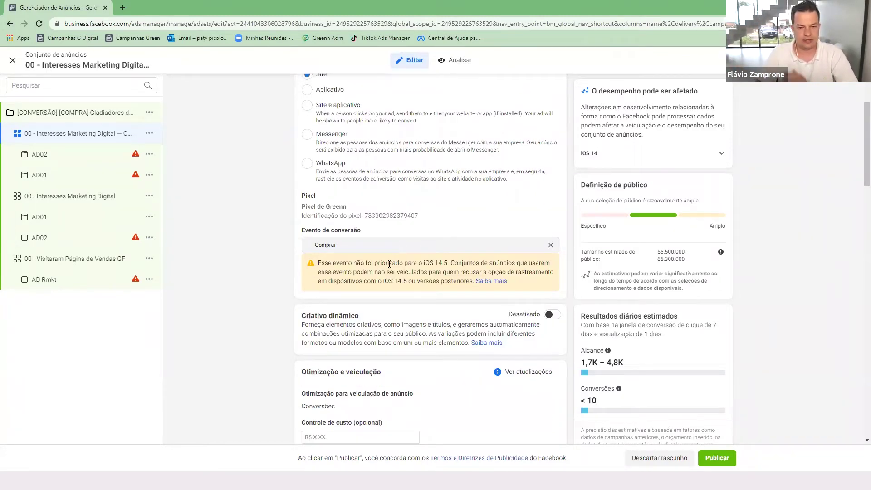
{"action": "scroll", "coordinate": [388, 264], "scroll_direction": "down", "scroll_amount": 2}
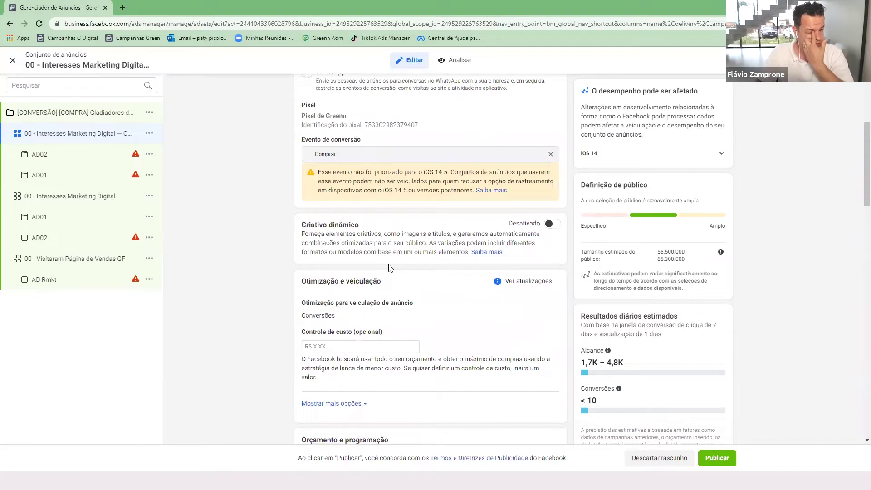
{"action": "scroll", "coordinate": [388, 267], "scroll_direction": "down", "scroll_amount": 3}
{"action": "scroll", "coordinate": [453, 218], "scroll_direction": "down", "scroll_amount": 3}
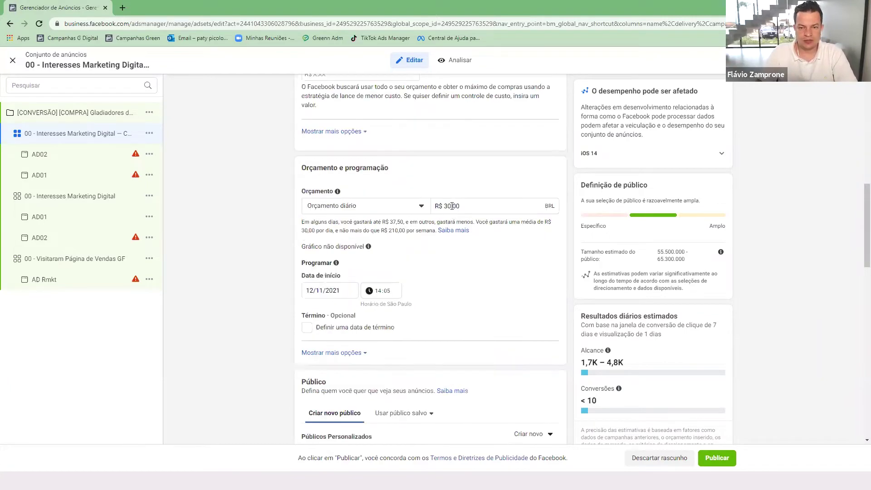
{"action": "left_click", "coordinate": [452, 206]}
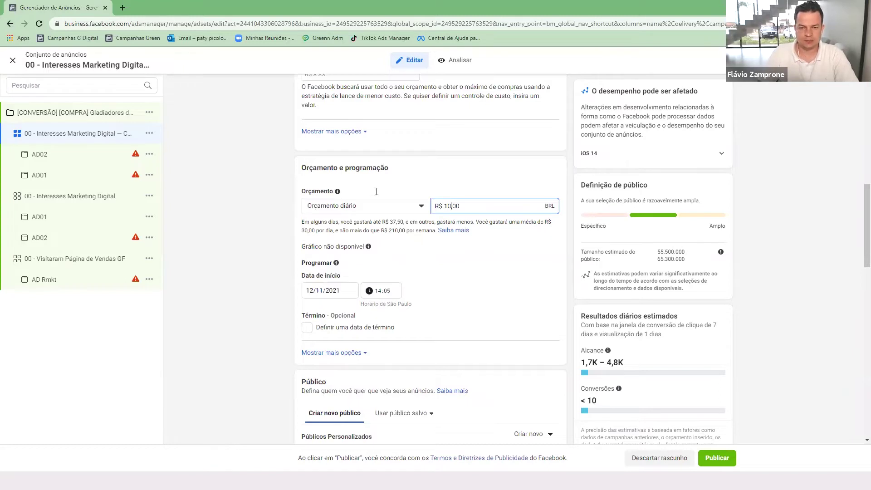
{"action": "left_click", "coordinate": [534, 234]}
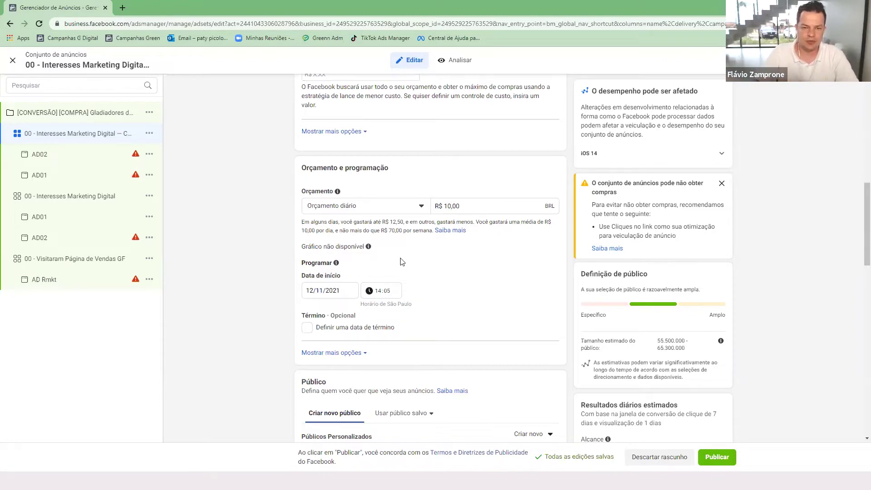
- Start a new lookalike audience (Público semelhante) for the copied interests ad set and open its source selection
{"action": "scroll", "coordinate": [395, 288], "scroll_direction": "down", "scroll_amount": 6}
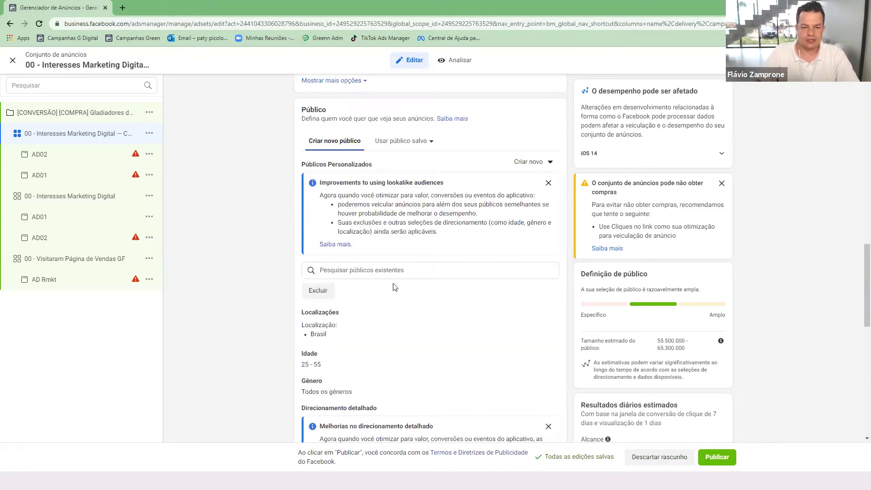
{"action": "scroll", "coordinate": [395, 287], "scroll_direction": "down", "scroll_amount": 1}
{"action": "scroll", "coordinate": [395, 287], "scroll_direction": "down", "scroll_amount": 3}
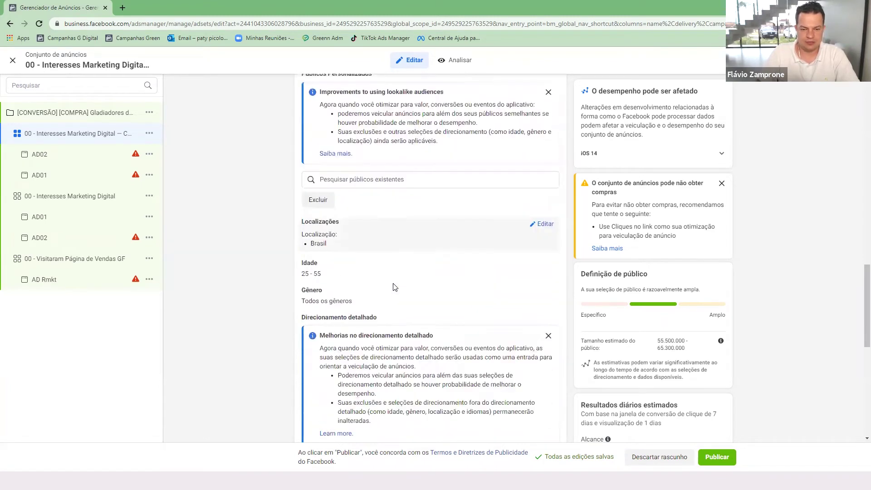
{"action": "scroll", "coordinate": [393, 284], "scroll_direction": "up", "scroll_amount": 7}
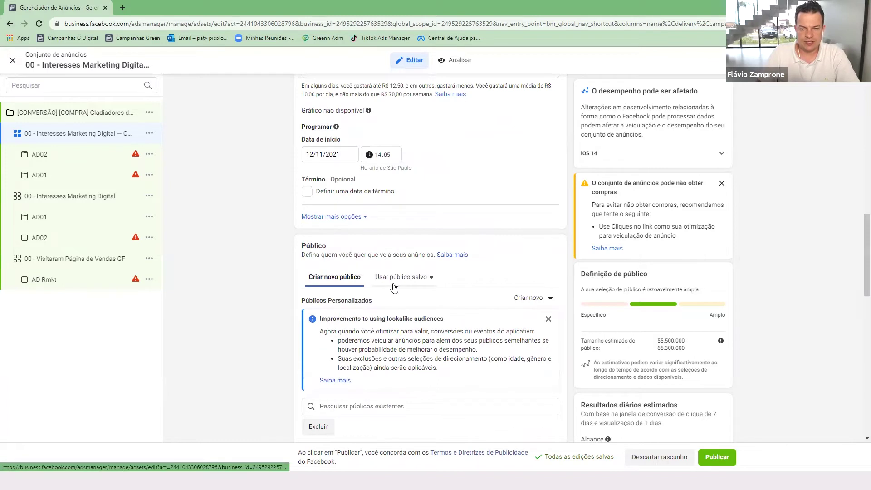
{"action": "scroll", "coordinate": [393, 288], "scroll_direction": "down", "scroll_amount": 1}
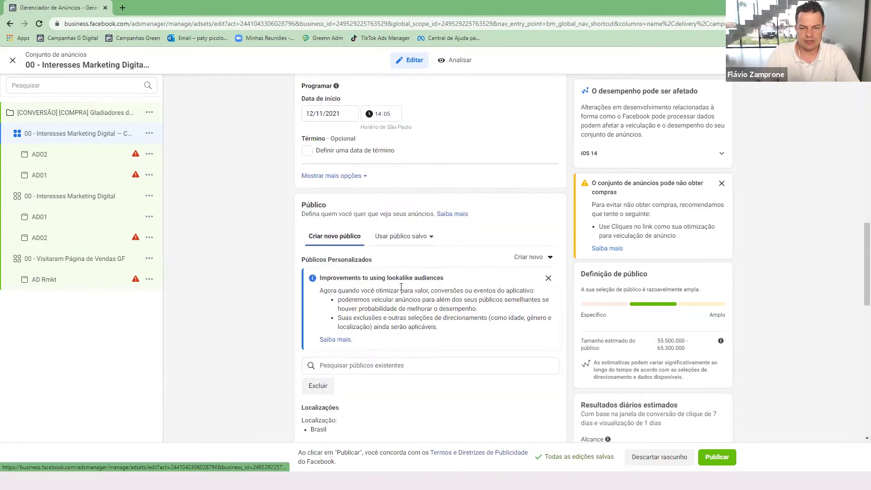
{"action": "left_click", "coordinate": [528, 256]}
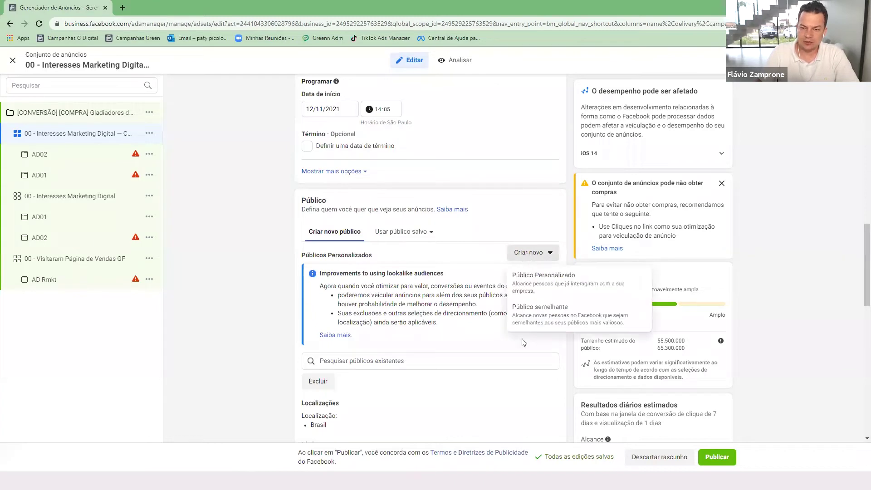
{"action": "left_click", "coordinate": [529, 315]}
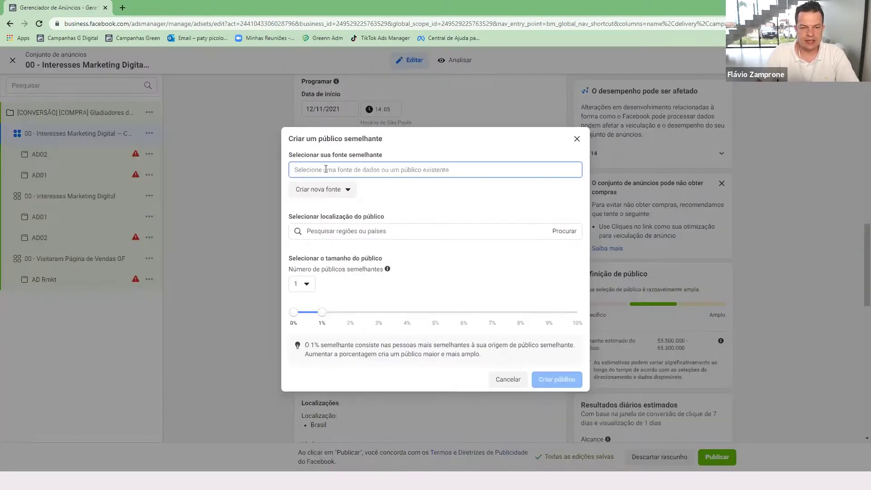
{"action": "left_click", "coordinate": [324, 169]}
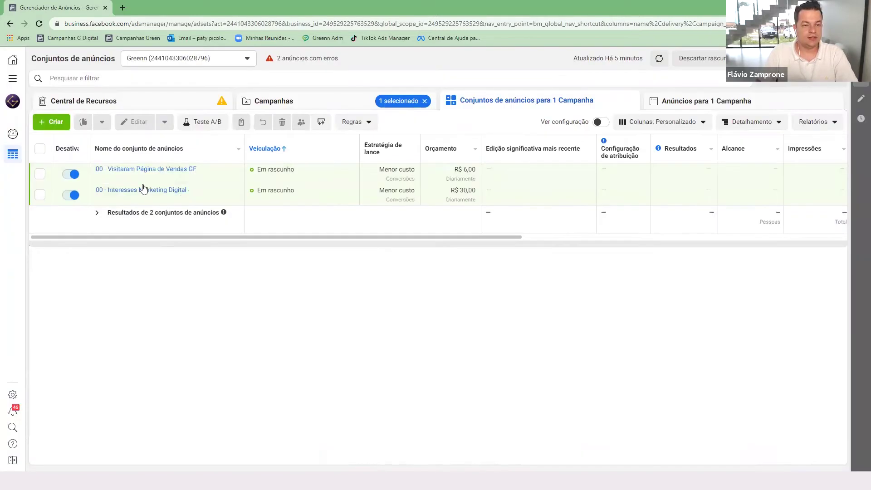
- Duplicate the ad set "00 - Visitaram Página de Vendas GF" into the original campaign as one copy
{"action": "mouse_move", "coordinate": [33, 177]}
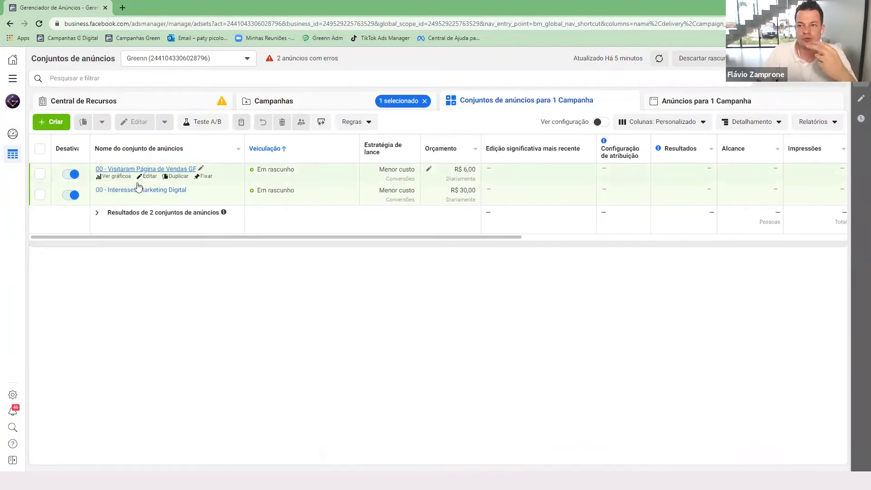
{"action": "mouse_move", "coordinate": [129, 198]}
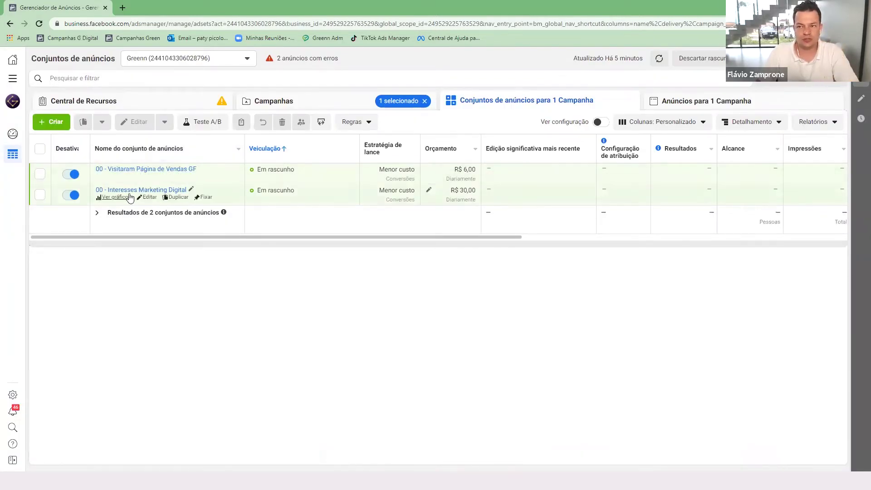
{"action": "left_click", "coordinate": [40, 174]}
{"action": "left_click", "coordinate": [104, 123]}
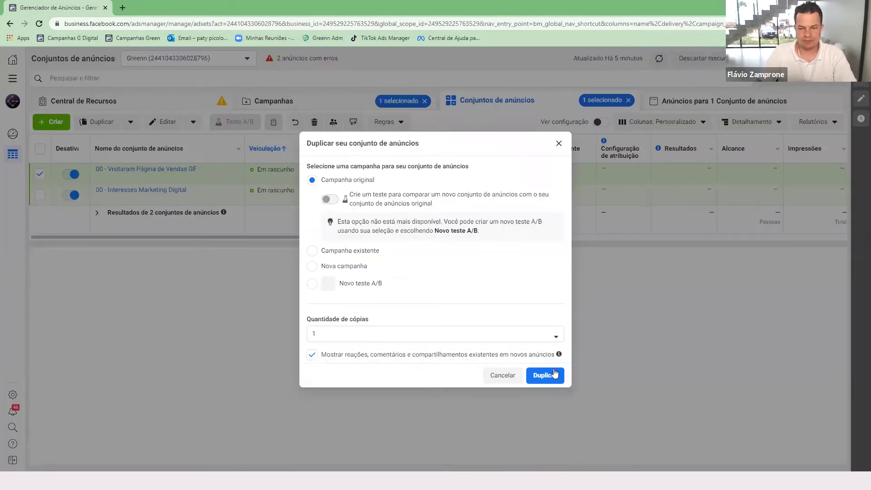
{"action": "left_click", "coordinate": [546, 377]}
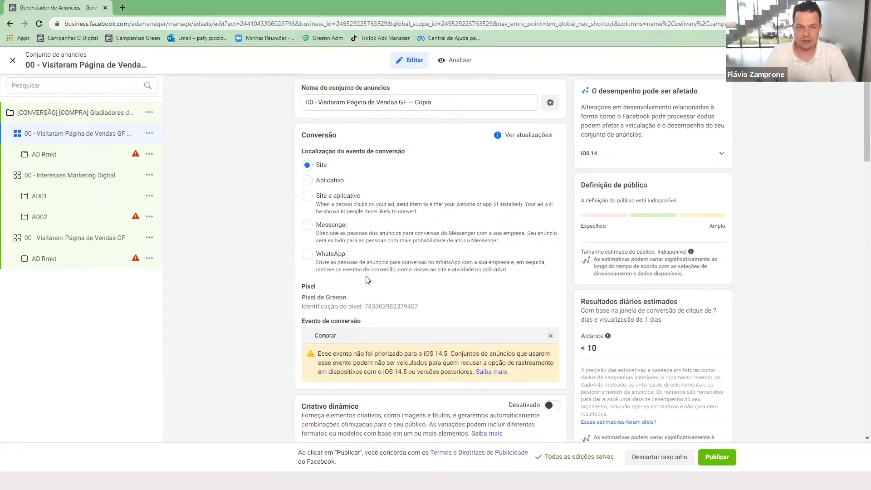
- Set the daily budget of the copied "00 - Visitaram Página de Vendas GF" ad set to R$ 10,00
{"action": "scroll", "coordinate": [367, 280], "scroll_direction": "down", "scroll_amount": 3}
{"action": "scroll", "coordinate": [414, 243], "scroll_direction": "up", "scroll_amount": 3}
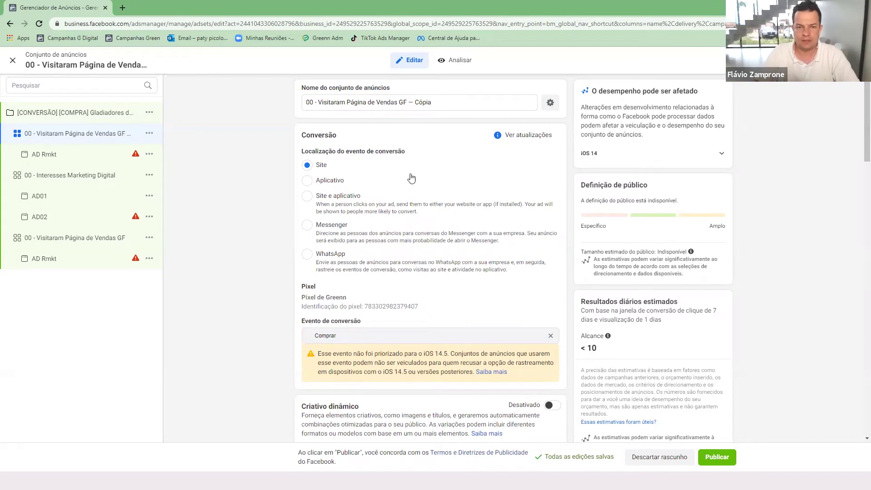
{"action": "scroll", "coordinate": [353, 205], "scroll_direction": "down", "scroll_amount": 3}
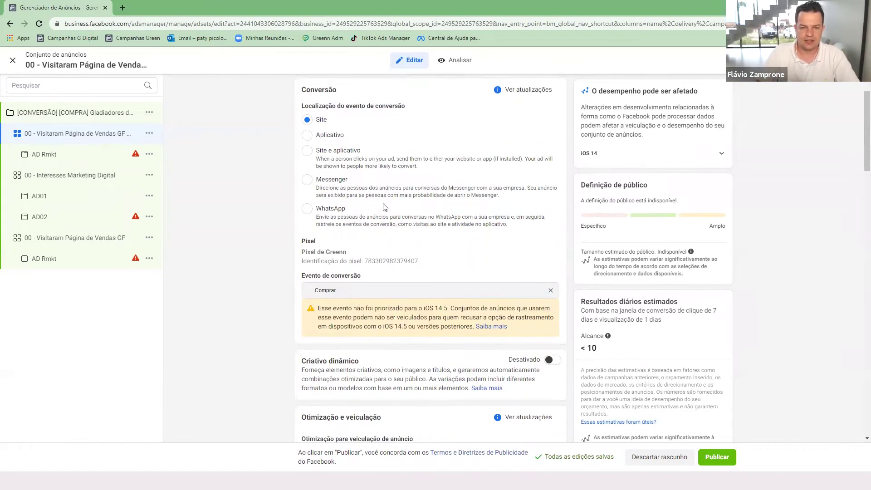
{"action": "scroll", "coordinate": [353, 205], "scroll_direction": "down", "scroll_amount": 3}
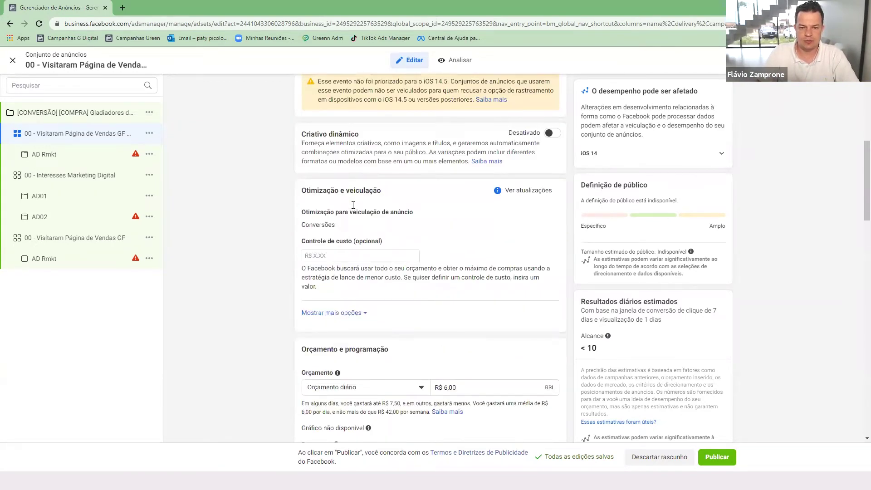
{"action": "scroll", "coordinate": [353, 205], "scroll_direction": "down", "scroll_amount": 5}
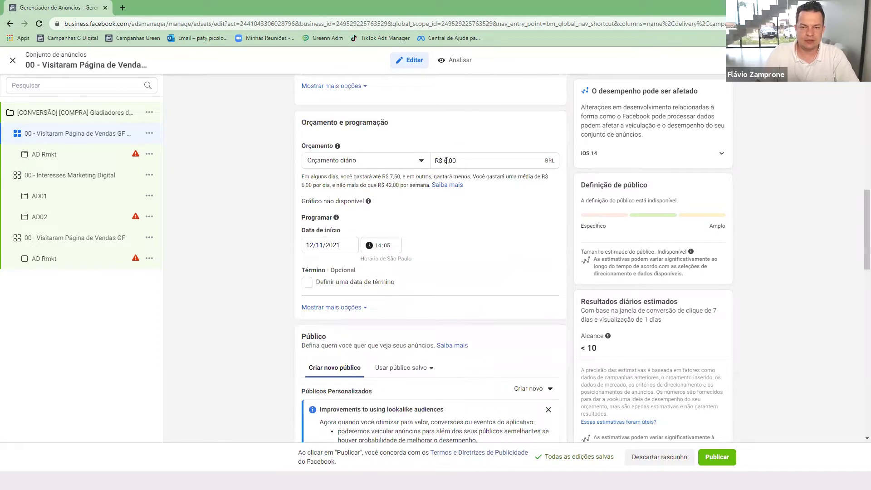
{"action": "left_click", "coordinate": [447, 162]}
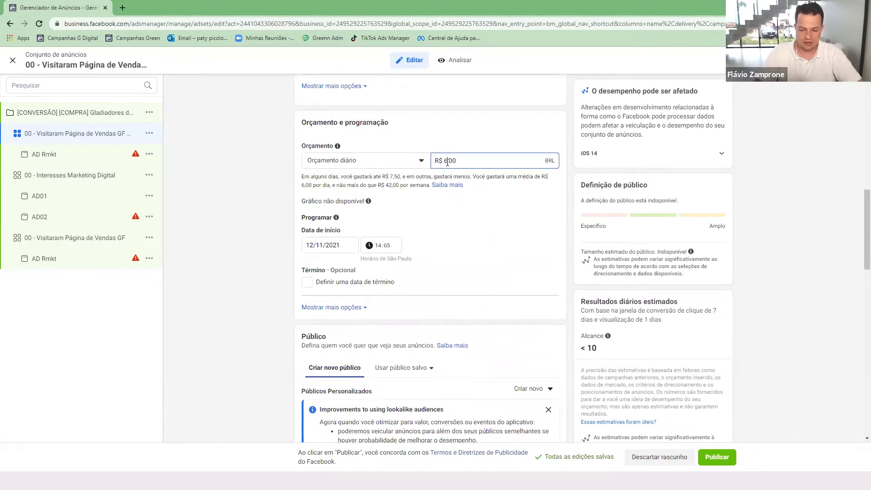
{"action": "key", "text": "BackSpace"}
{"action": "type", "text": "10"}
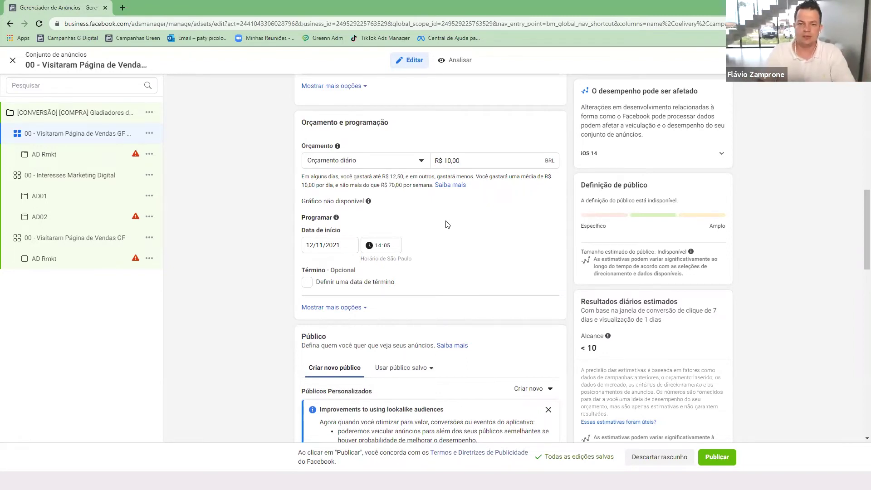
- Start a lookalike audience from the included custom audience "Visitaram Página de Vendas GF", keeping it as the source and Brasil as the location
{"action": "scroll", "coordinate": [406, 290], "scroll_direction": "down", "scroll_amount": 5}
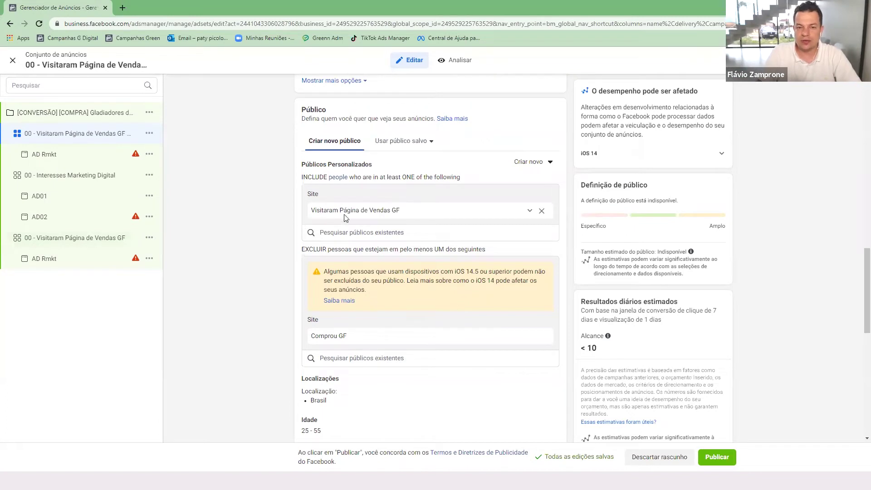
{"action": "left_click", "coordinate": [388, 216]}
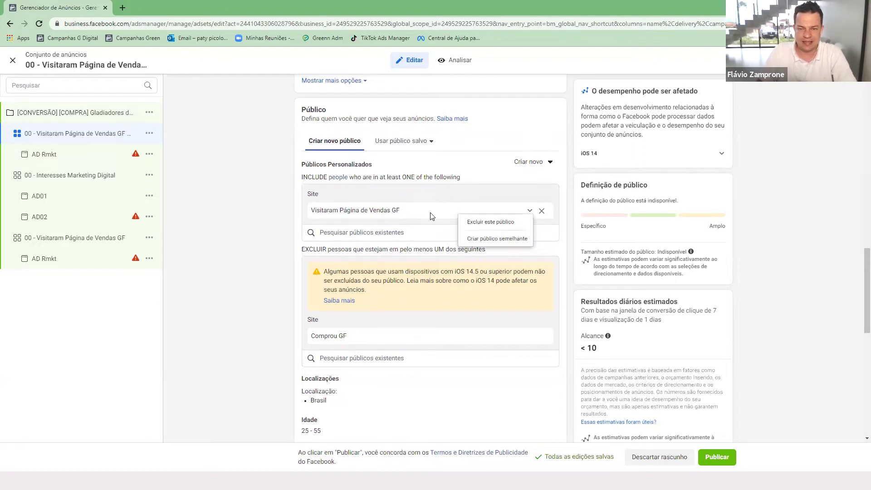
{"action": "left_click", "coordinate": [491, 239]}
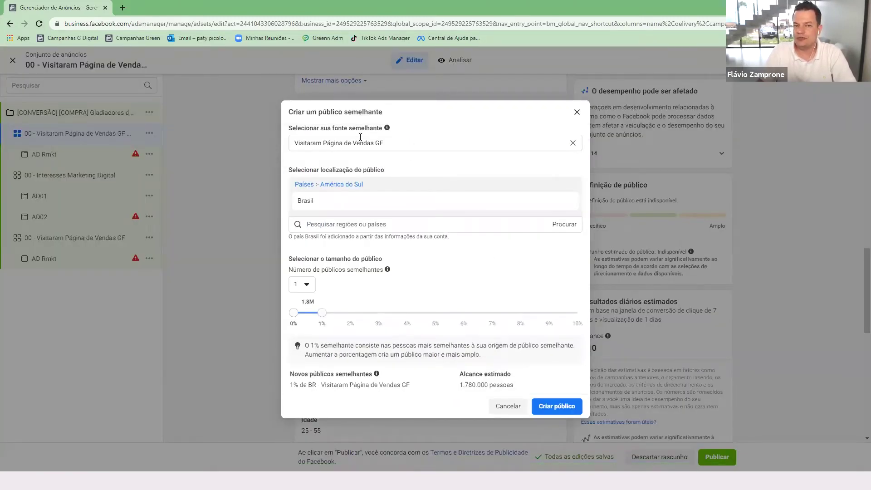
{"action": "left_click_drag", "start_coordinate": [384, 143], "coordinate": [295, 144]}
{"action": "left_click", "coordinate": [386, 142]}
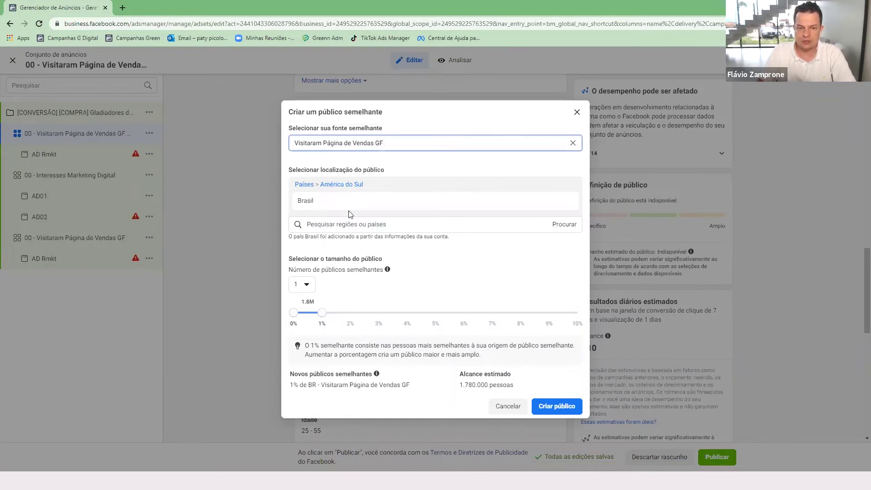
{"action": "mouse_move", "coordinate": [335, 201]}
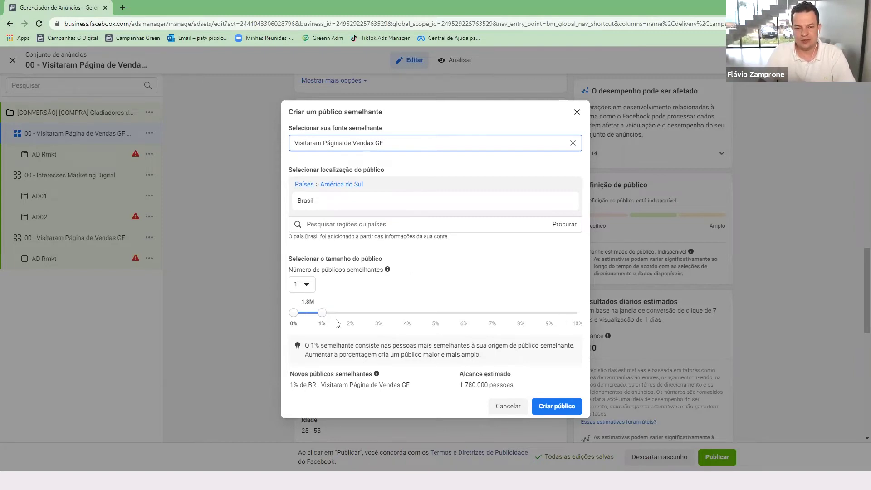
- Try lookalike audience sizes of 10%, 9% and 1%, and set the size to 2%
{"action": "left_click_drag", "start_coordinate": [324, 316], "coordinate": [585, 312]}
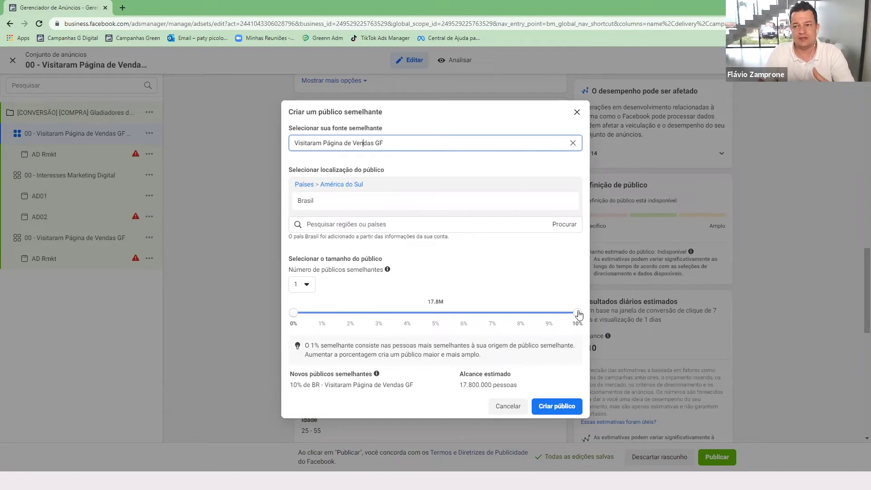
{"action": "left_click_drag", "start_coordinate": [578, 314], "coordinate": [550, 315]}
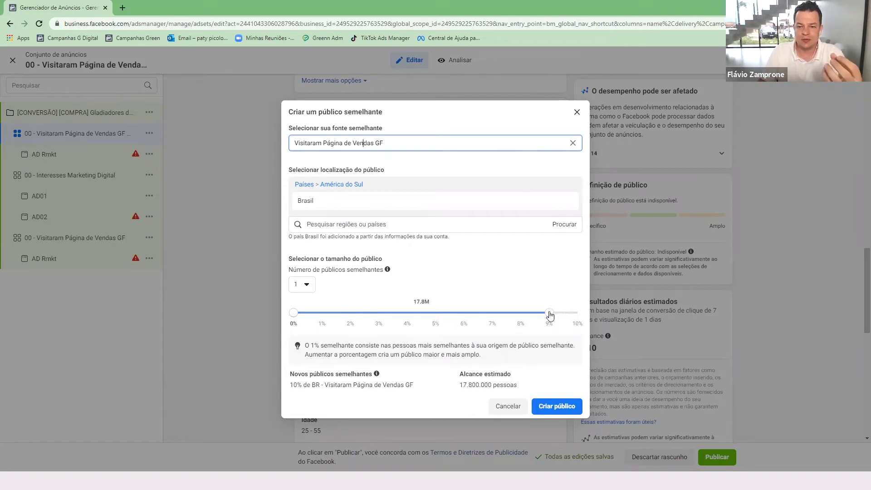
{"action": "left_click_drag", "start_coordinate": [550, 315], "coordinate": [322, 320]}
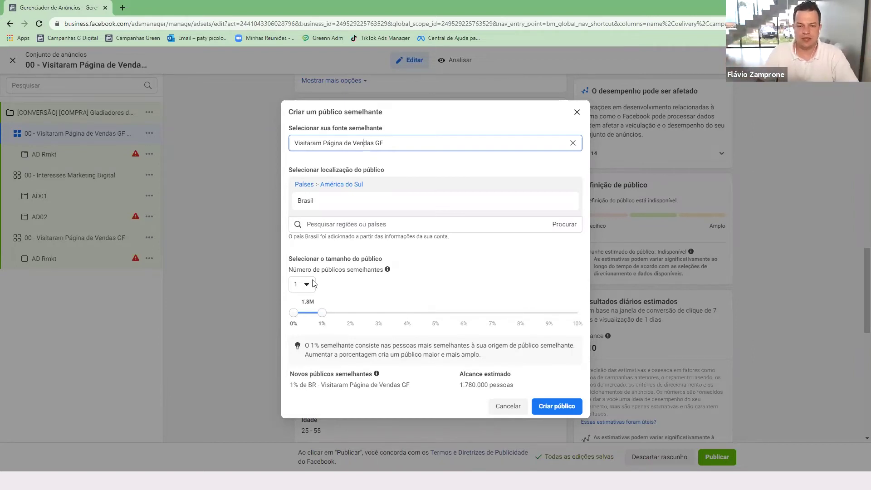
{"action": "left_click", "coordinate": [355, 322]}
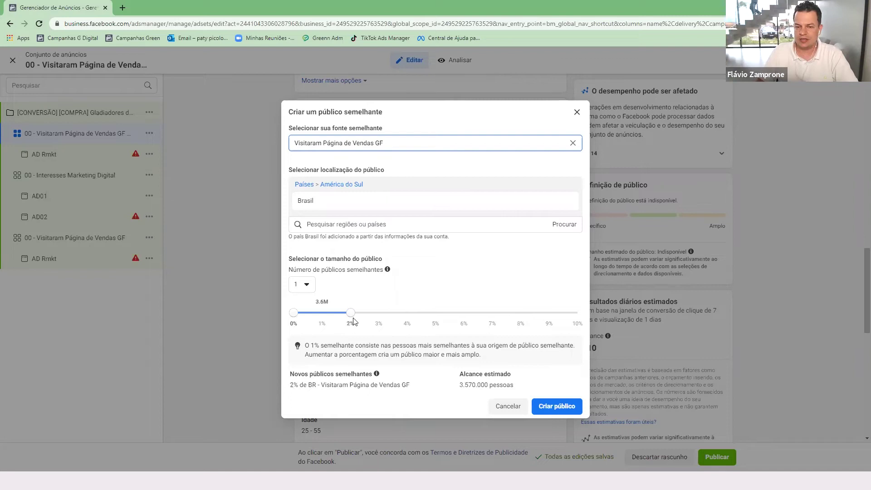
- Set the lookalike audience size to 1% and create the audience from "Visitaram Página de Vendas GF"
{"action": "left_click_drag", "start_coordinate": [353, 316], "coordinate": [382, 317]}
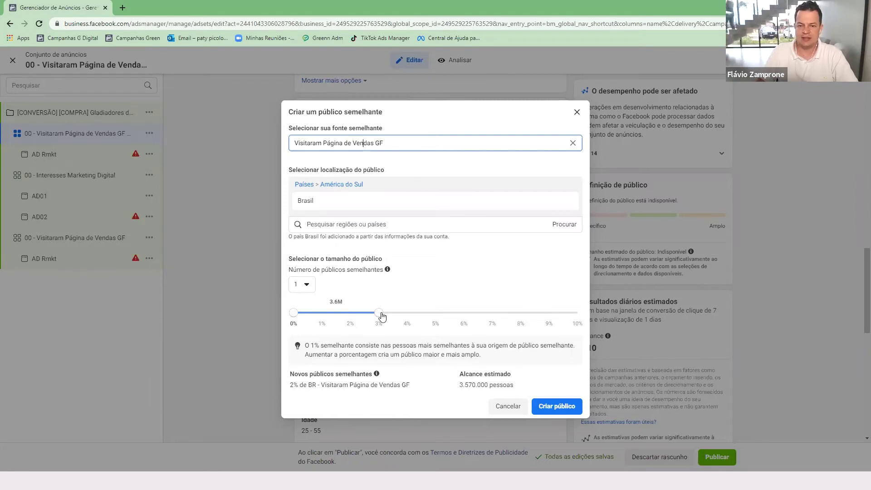
{"action": "left_click_drag", "start_coordinate": [382, 317], "coordinate": [331, 321]}
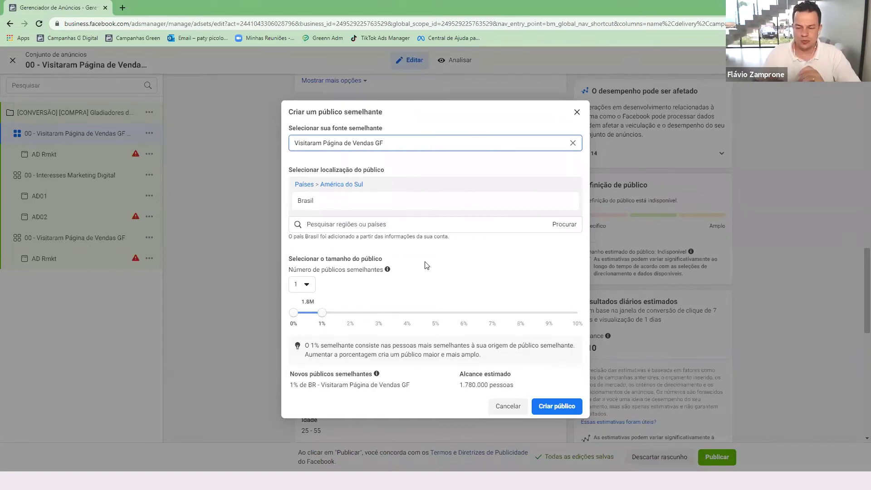
{"action": "left_click", "coordinate": [545, 407]}
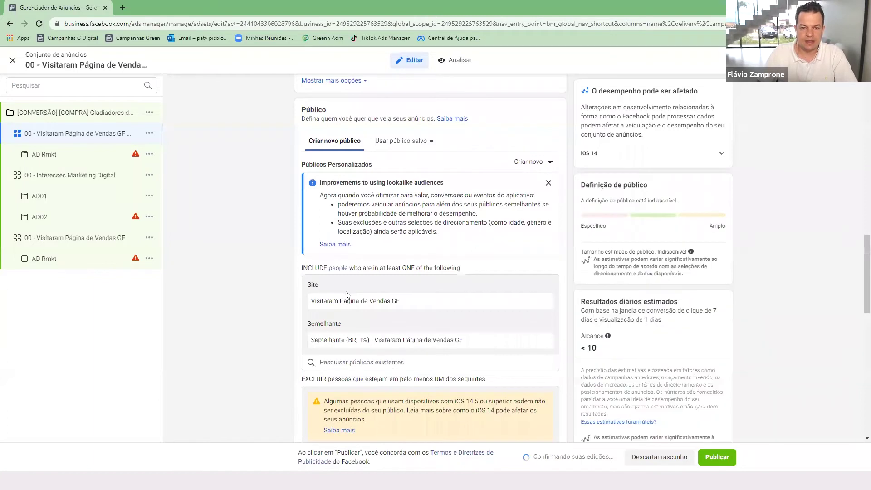
- Switch the custom audience "Visitaram Página de Vendas GF" from included to excluded, leaving the 1% lookalike as the included audience
{"action": "scroll", "coordinate": [341, 123], "scroll_direction": "down", "scroll_amount": 3}
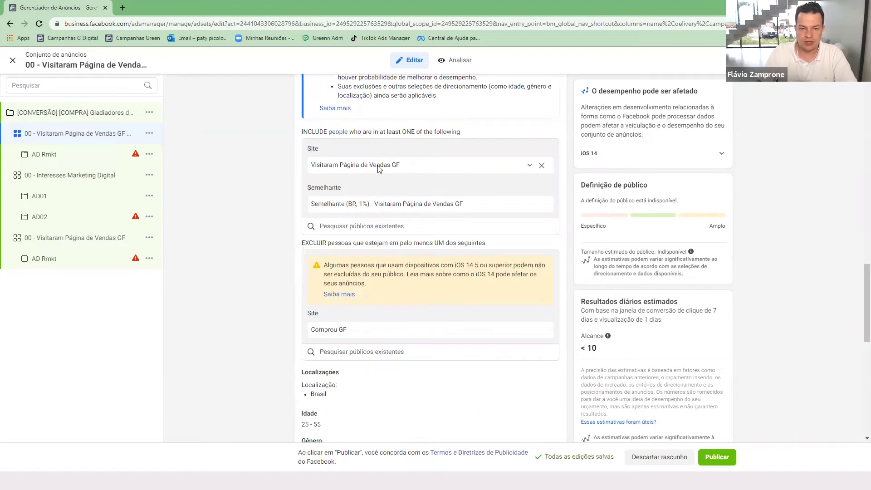
{"action": "left_click", "coordinate": [530, 165]}
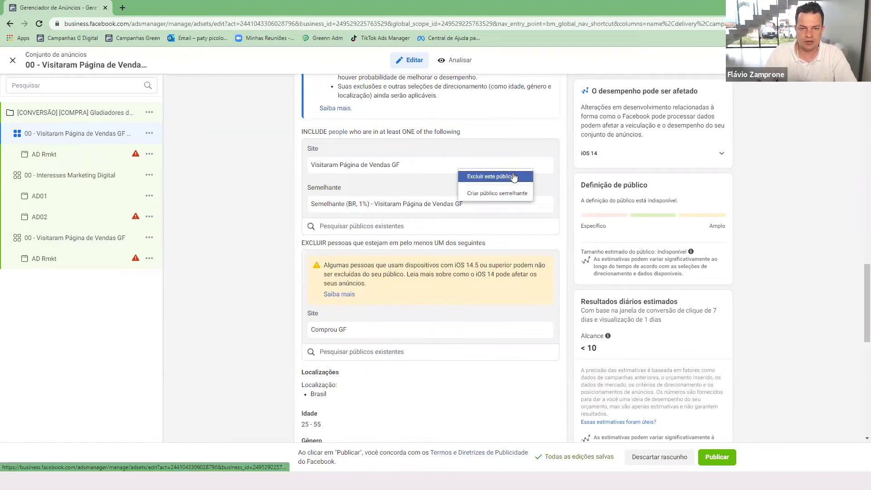
{"action": "left_click", "coordinate": [514, 177]}
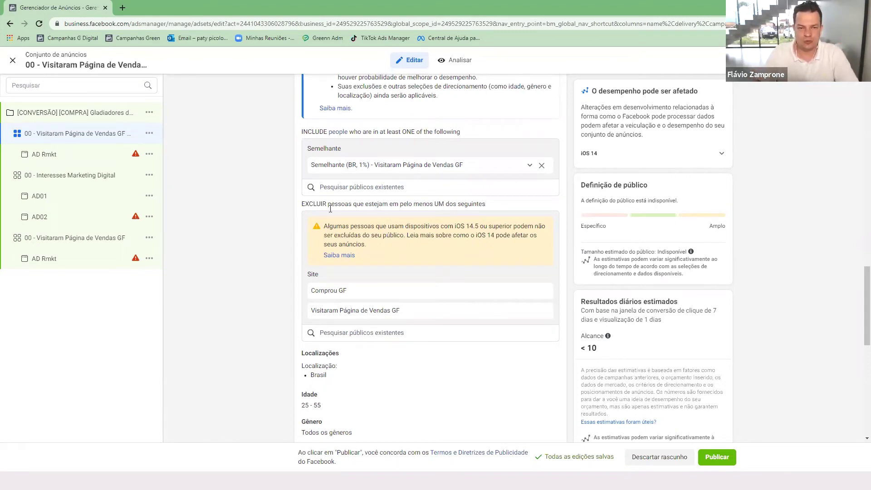
- View the lookalike audience setup for the excluded audience "Comprou GF" and close it without creating an audience
{"action": "scroll", "coordinate": [367, 286], "scroll_direction": "down", "scroll_amount": 2}
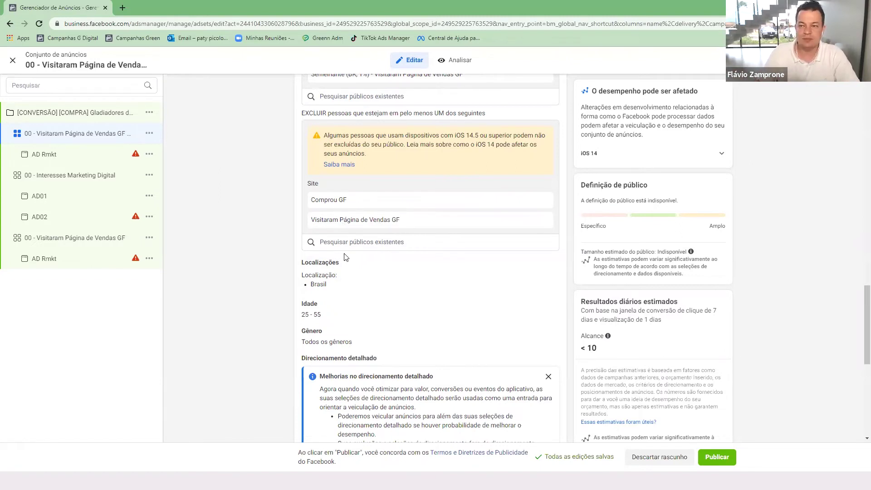
{"action": "scroll", "coordinate": [372, 103], "scroll_direction": "up", "scroll_amount": 1}
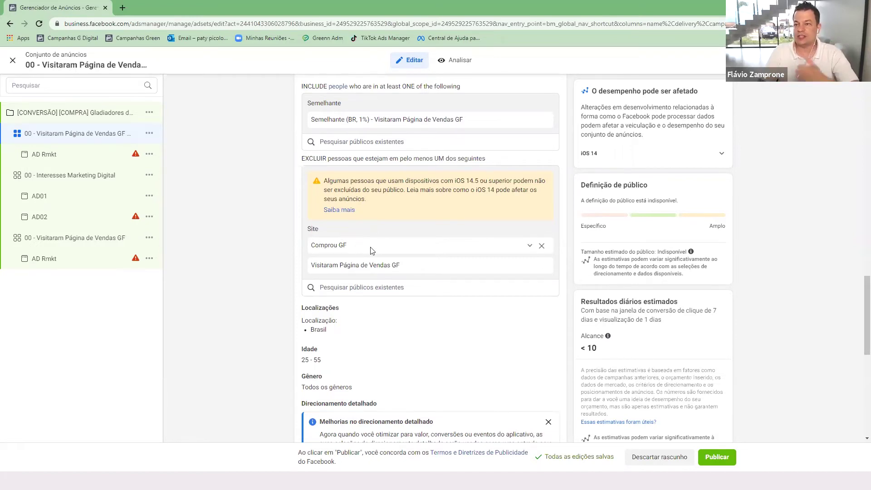
{"action": "left_click", "coordinate": [347, 246]}
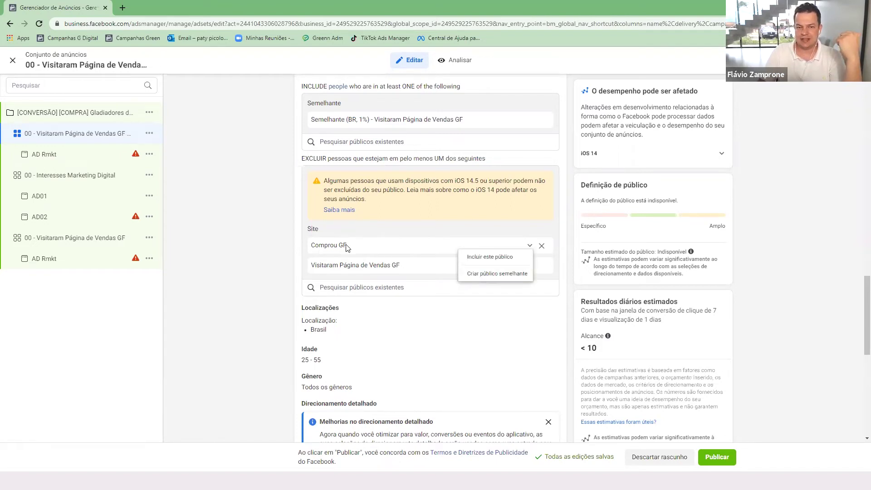
{"action": "left_click", "coordinate": [485, 275]}
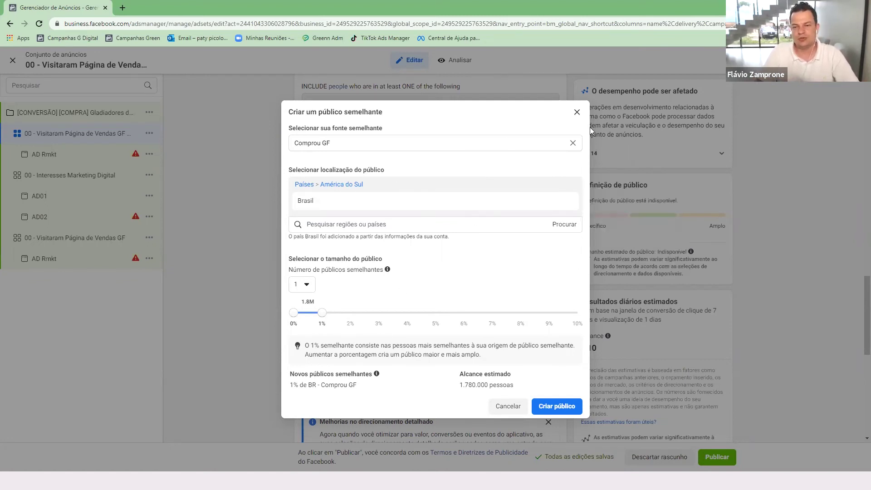
{"action": "left_click", "coordinate": [577, 113]}
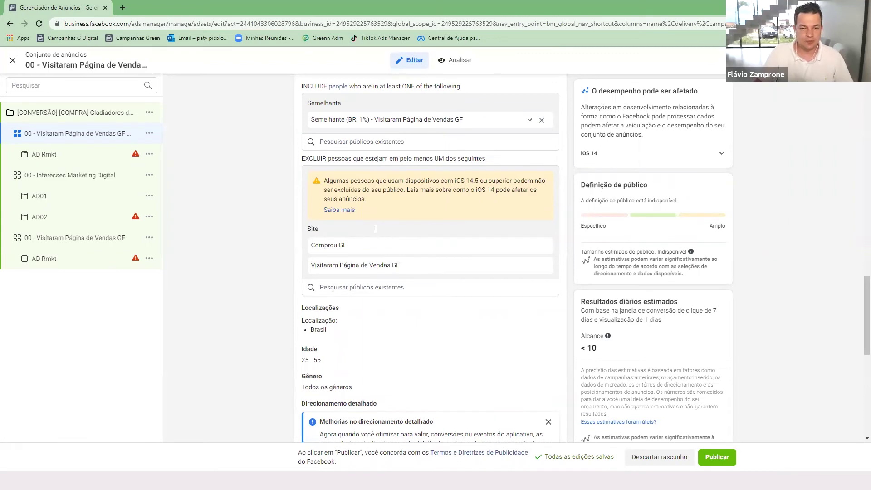
- Review the copied ad set's exclusions, location, age, gender, detailed targeting and placements, and dismiss the detailed targeting improvements notice
{"action": "scroll", "coordinate": [342, 236], "scroll_direction": "down", "scroll_amount": 1}
{"action": "scroll", "coordinate": [343, 236], "scroll_direction": "down", "scroll_amount": 1}
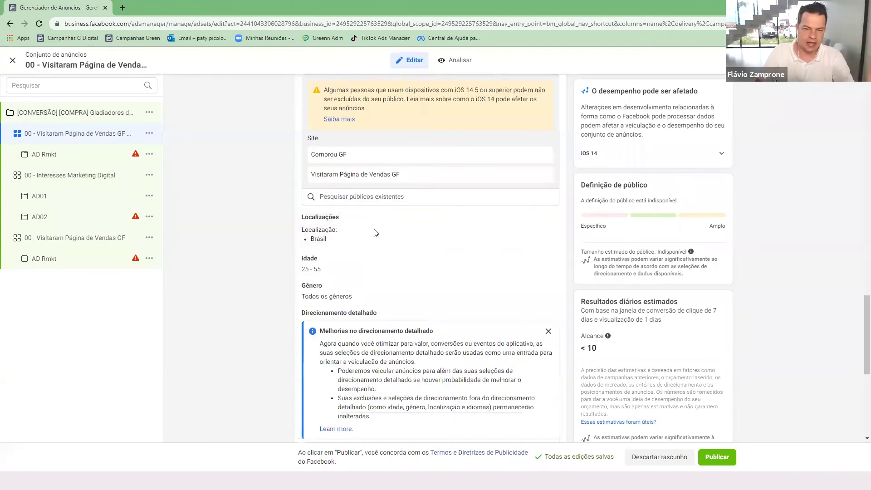
{"action": "scroll", "coordinate": [392, 253], "scroll_direction": "down", "scroll_amount": 3}
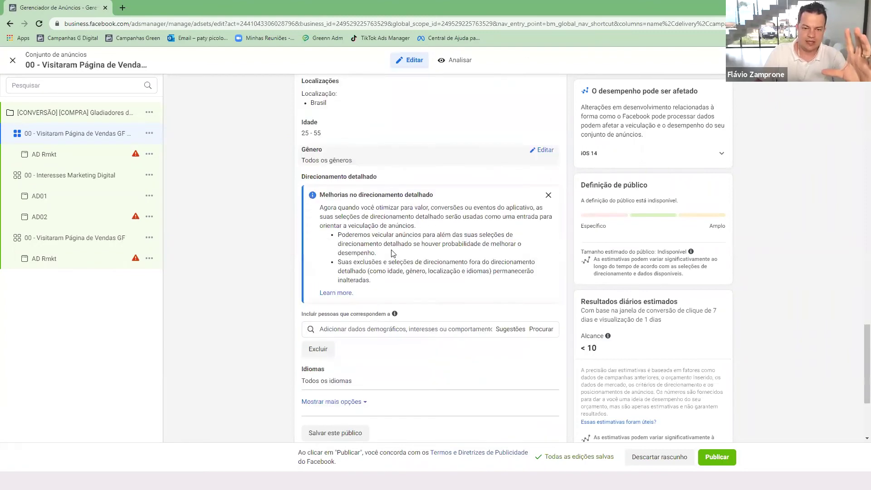
{"action": "scroll", "coordinate": [393, 253], "scroll_direction": "down", "scroll_amount": 1}
{"action": "scroll", "coordinate": [392, 253], "scroll_direction": "down", "scroll_amount": 2}
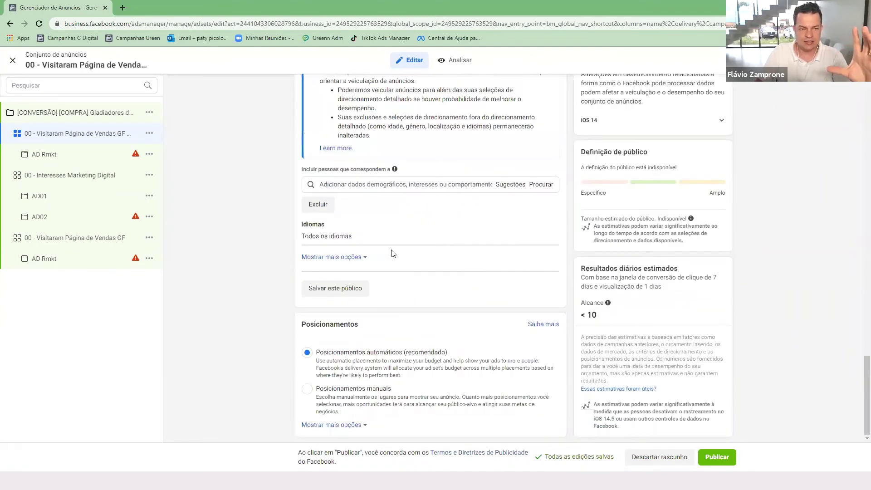
{"action": "scroll", "coordinate": [413, 306], "scroll_direction": "up", "scroll_amount": 5}
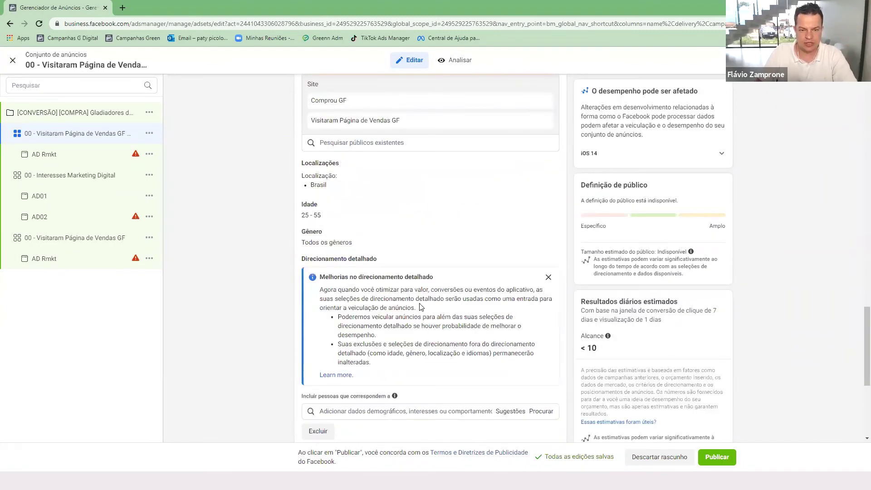
{"action": "scroll", "coordinate": [436, 258], "scroll_direction": "down", "scroll_amount": 5}
{"action": "scroll", "coordinate": [428, 271], "scroll_direction": "up", "scroll_amount": 6}
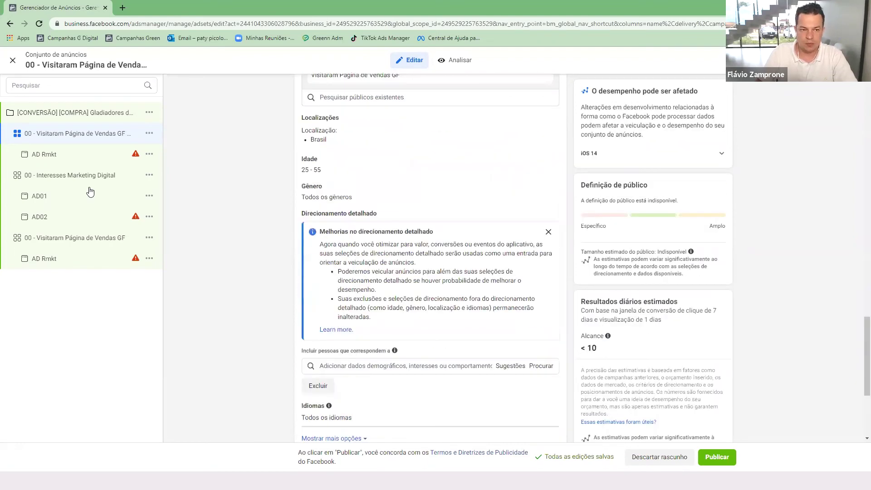
{"action": "scroll", "coordinate": [232, 156], "scroll_direction": "up", "scroll_amount": 4}
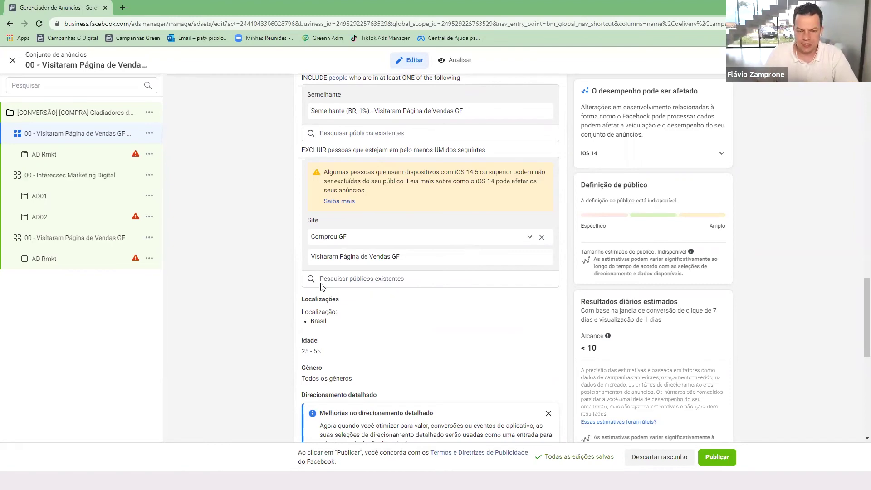
{"action": "scroll", "coordinate": [331, 219], "scroll_direction": "down", "scroll_amount": 3}
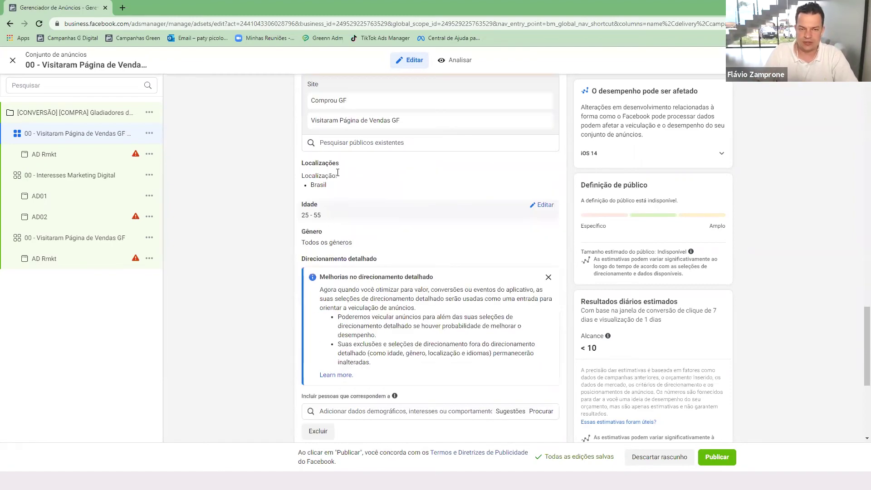
{"action": "scroll", "coordinate": [447, 278], "scroll_direction": "up", "scroll_amount": 1}
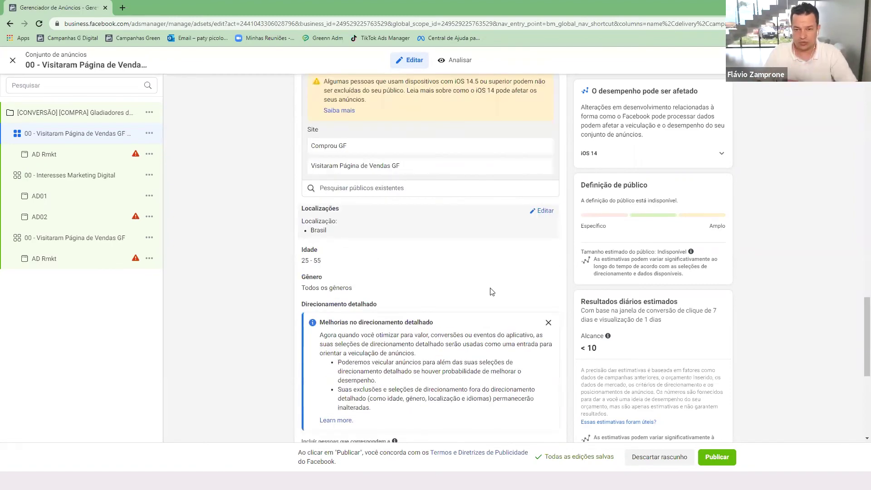
{"action": "left_click", "coordinate": [549, 323]}
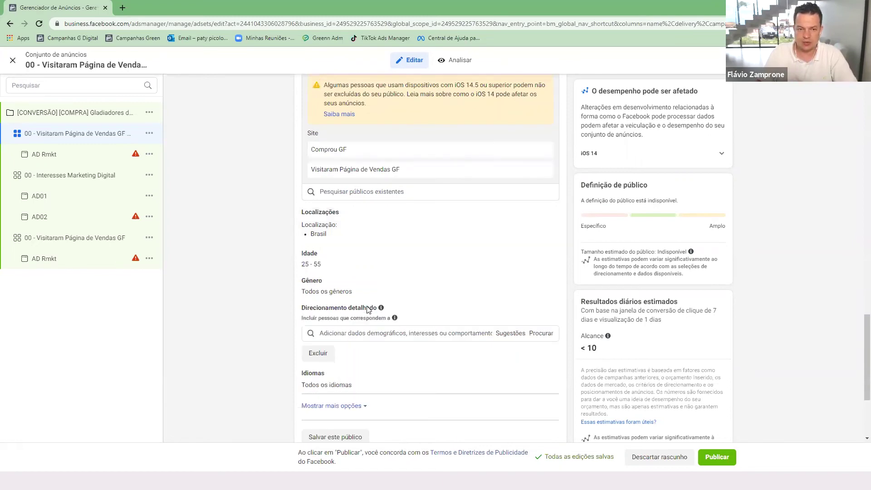
- Check the copied ad set's audience and budget, close its editor and open the ads it contains
{"action": "scroll", "coordinate": [377, 255], "scroll_direction": "up", "scroll_amount": 4}
{"action": "scroll", "coordinate": [377, 255], "scroll_direction": "up", "scroll_amount": 1}
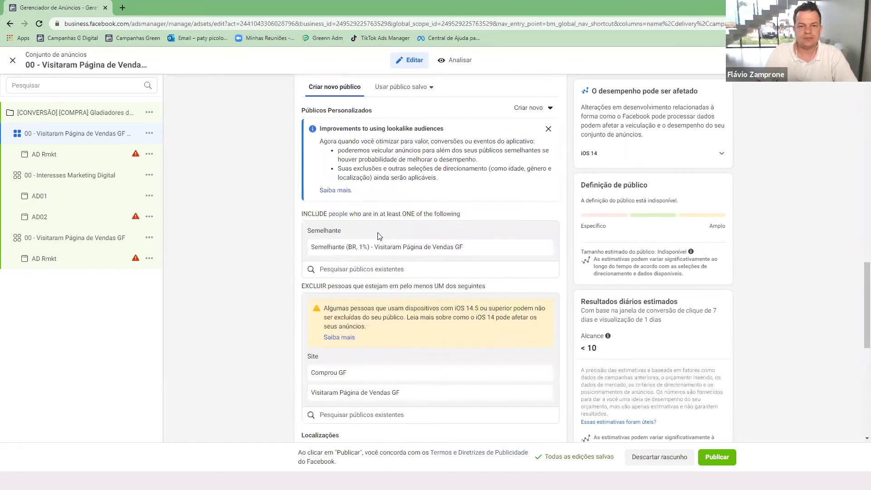
{"action": "scroll", "coordinate": [431, 233], "scroll_direction": "up", "scroll_amount": 7}
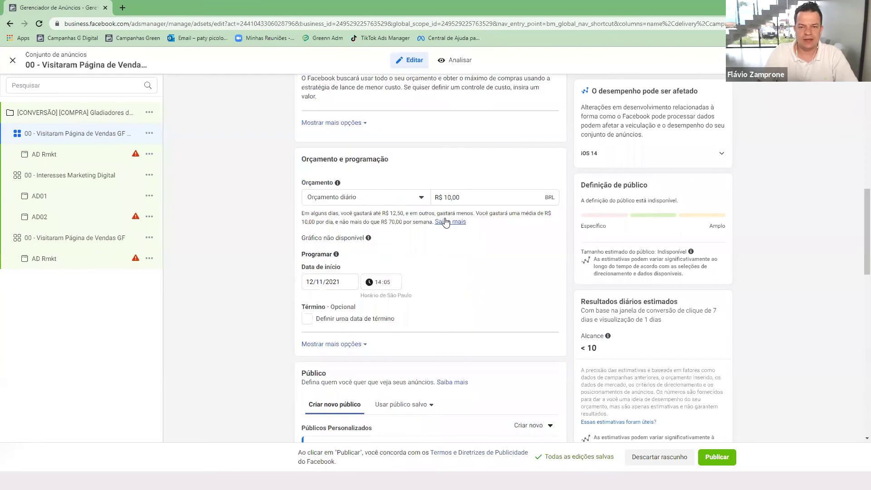
{"action": "scroll", "coordinate": [446, 222], "scroll_direction": "up", "scroll_amount": 10}
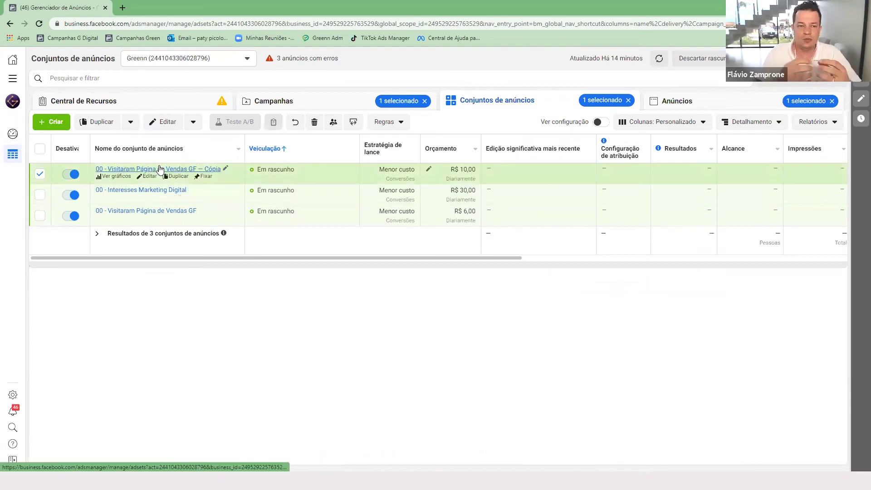
{"action": "left_click", "coordinate": [160, 169]}
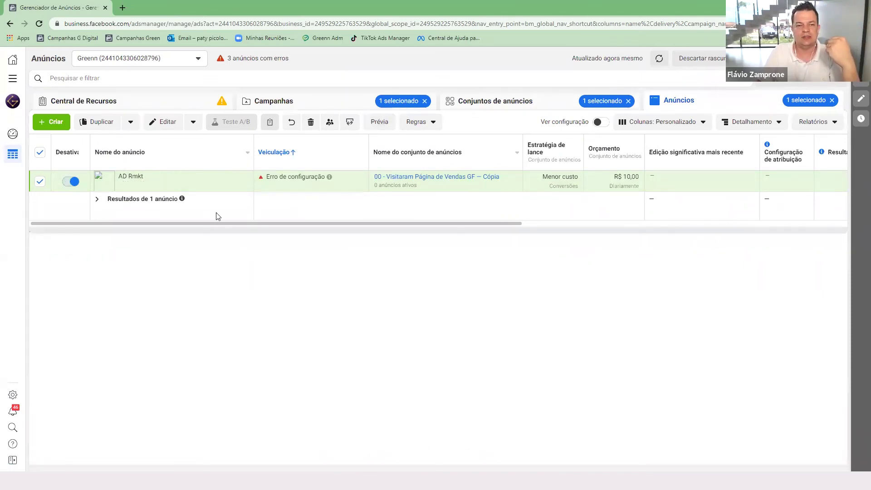
{"action": "mouse_move", "coordinate": [92, 185]}
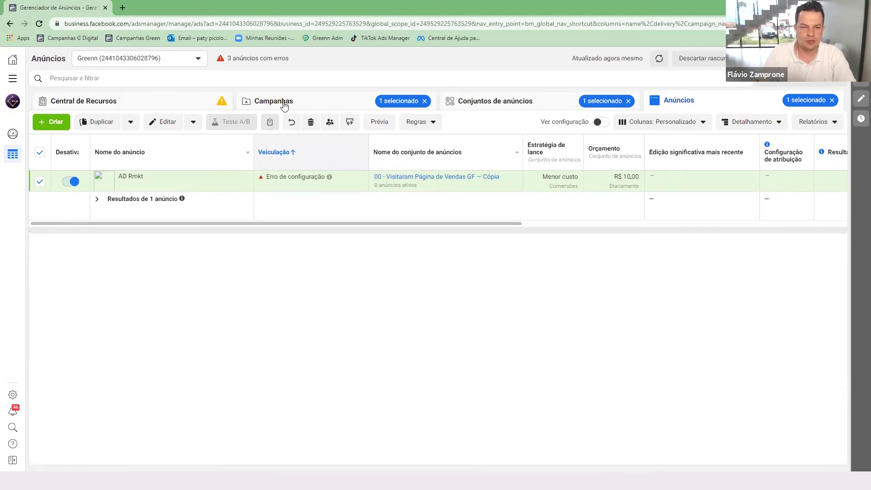
- Rename the copied ad set as "02 - Lookalike 1% Visitaram Página de Vendas" and save it as a draft
{"action": "left_click", "coordinate": [389, 175]}
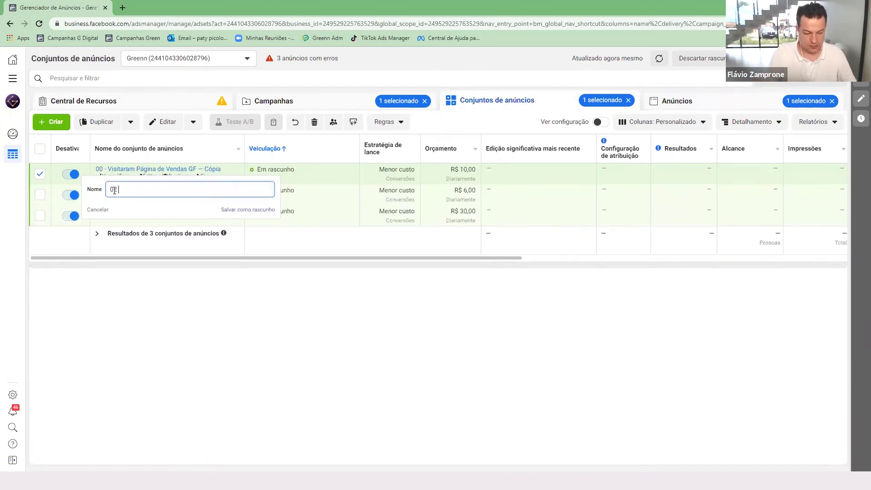
{"action": "type", "text": "- Lo"}
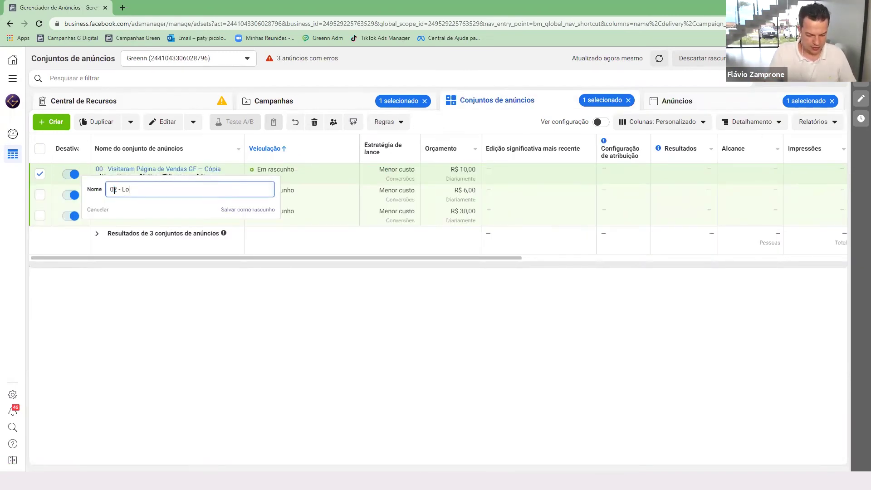
{"action": "type", "text": "okalike 1"}
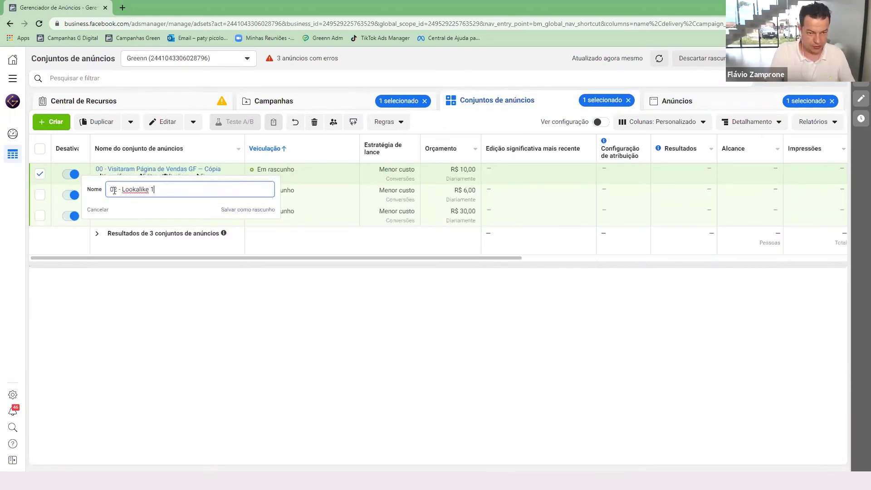
{"action": "type", "text": "% Vi"}
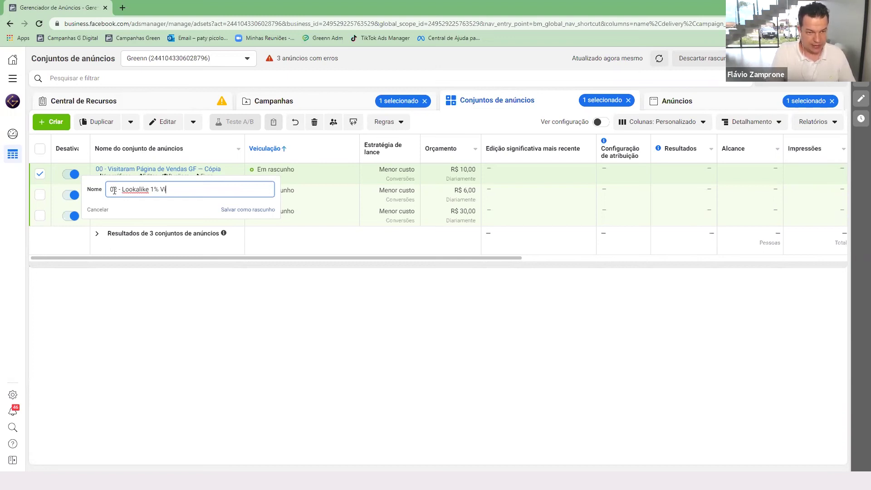
{"action": "type", "text": "sitara"}
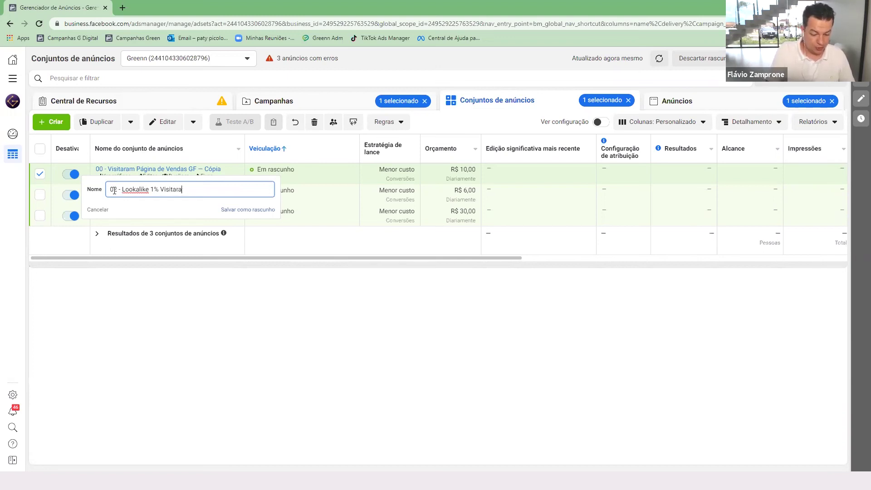
{"action": "type", "text": "m Página de Vendas"}
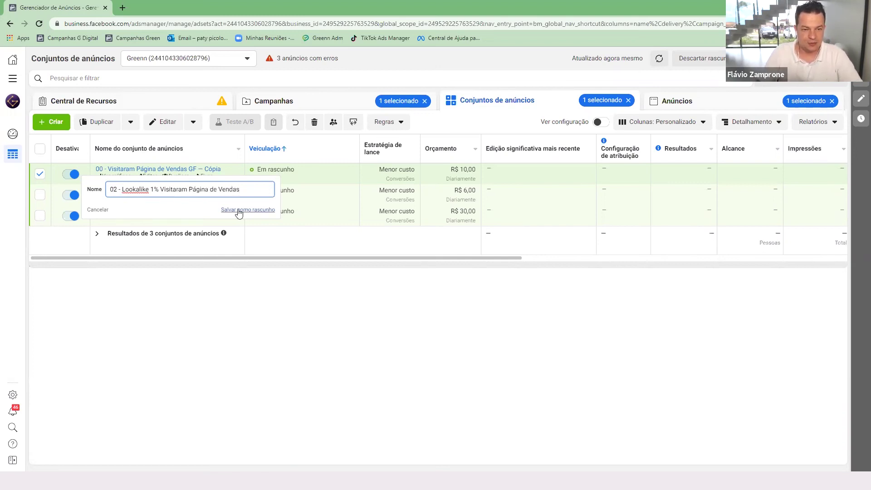
{"action": "left_click", "coordinate": [272, 210]}
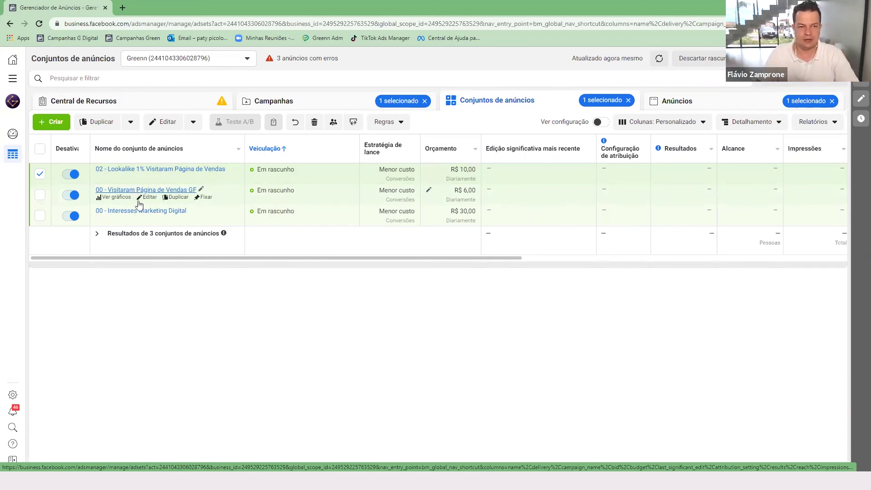
- Clear the lookalike ad set's selection, rename "00 - Interesses Marketing Digital" as "02 - Interesses Marketing Digital" and save it as a draft
{"action": "left_click", "coordinate": [40, 174]}
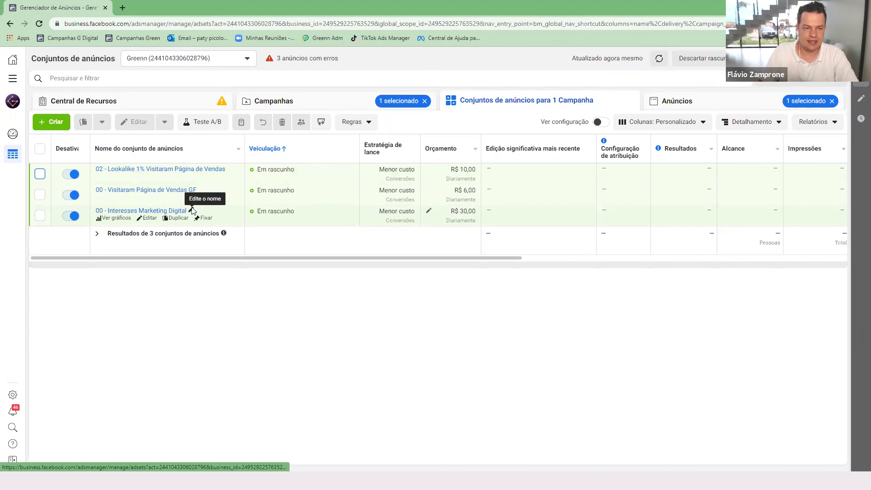
{"action": "left_click", "coordinate": [192, 212]}
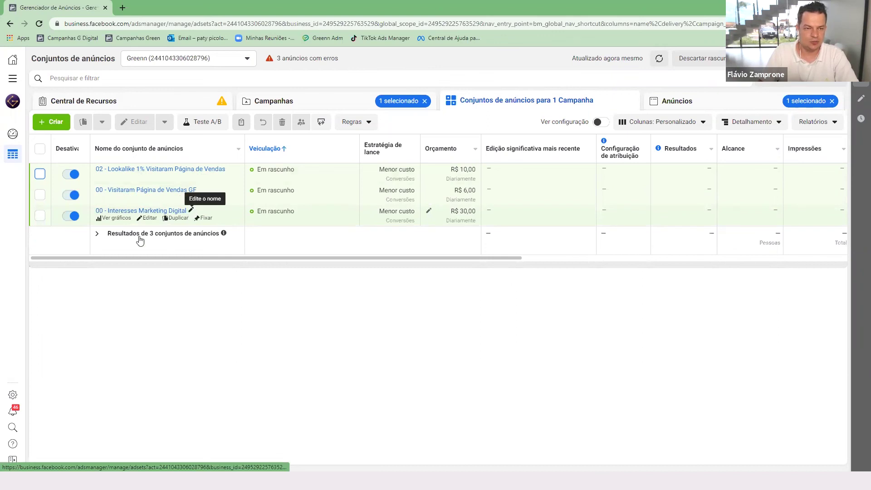
{"action": "double_click", "coordinate": [114, 231]}
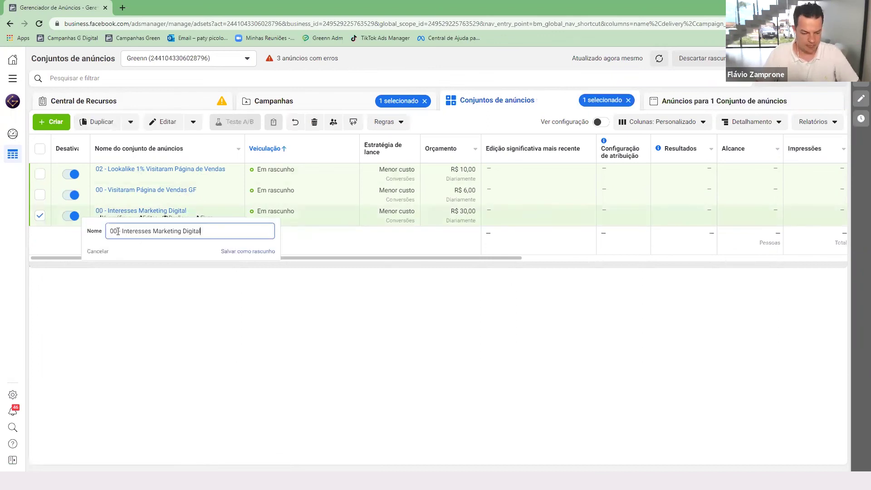
{"action": "type", "text": "02"}
{"action": "left_click", "coordinate": [262, 254]}
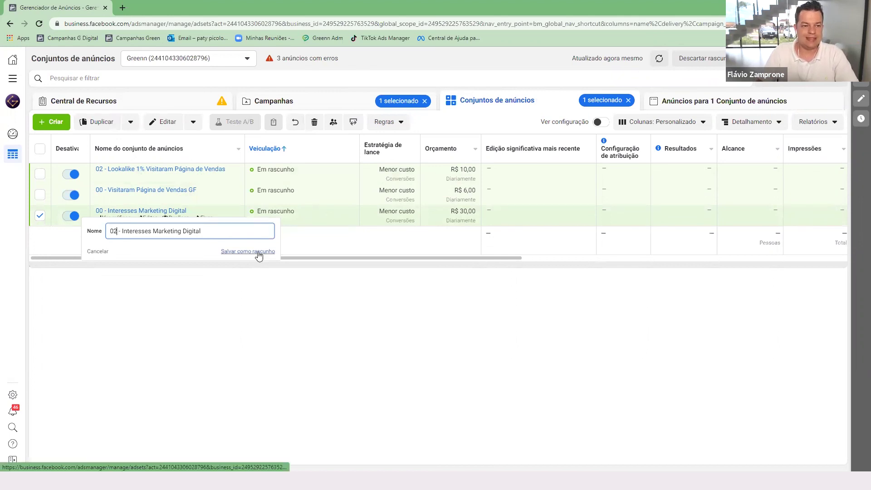
- Rename the marketing interests ad set as "01 - Interesses Marketing Digital" and save it as a draft
{"action": "left_click", "coordinate": [192, 212]}
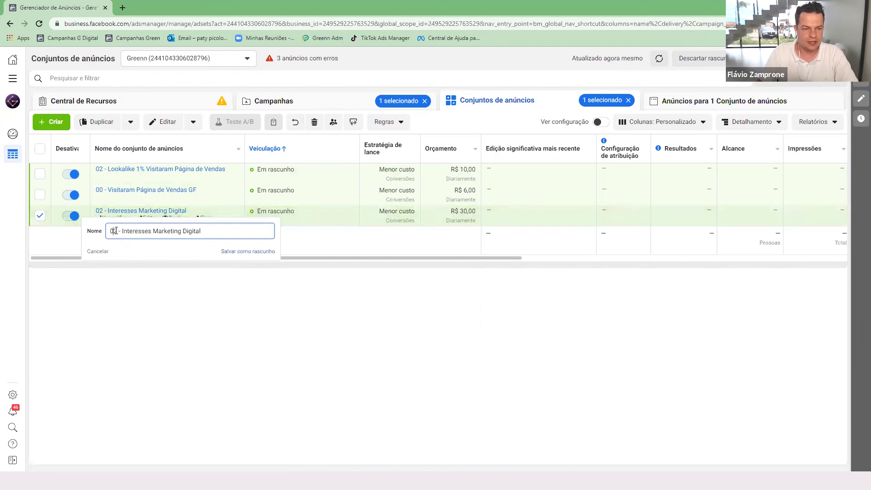
{"action": "left_click", "coordinate": [116, 231]}
{"action": "key", "text": "BackSpace"}
{"action": "type", "text": "1"}
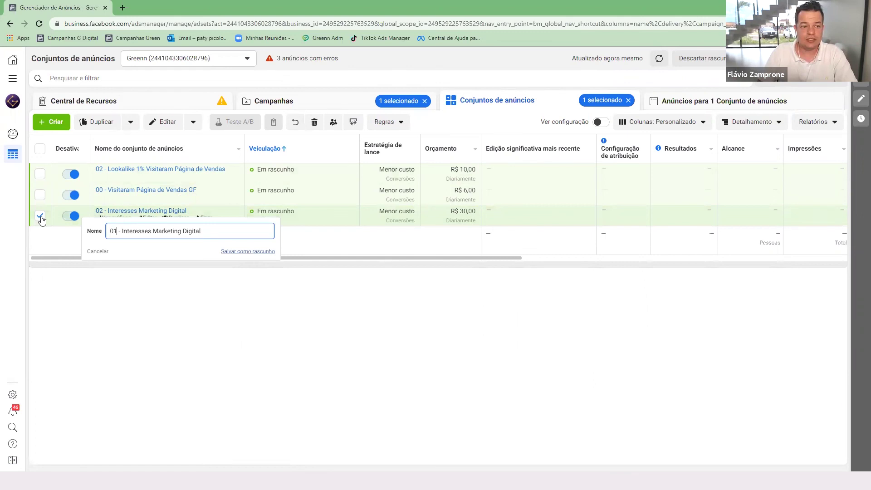
{"action": "key", "text": "Return"}
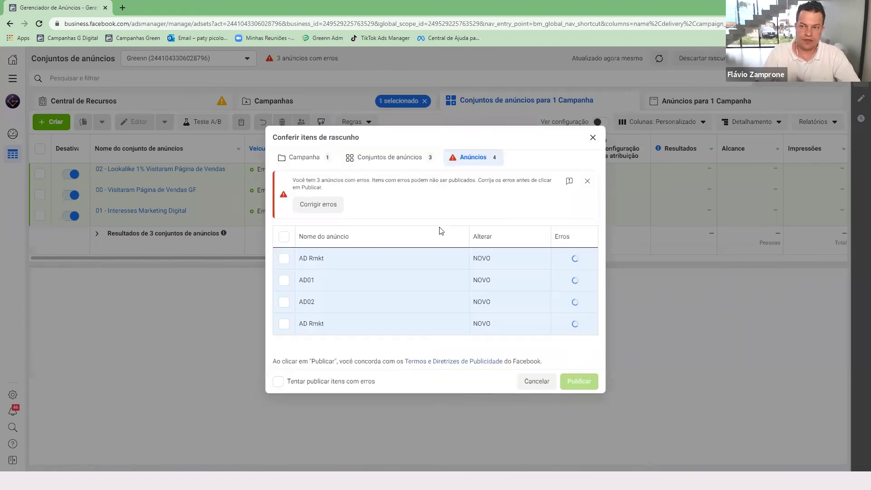
- Exclude "01 - Interesses Marketing Digital" and "00 - Visitaram Página de Vendas GF" from the draft items under review, then close the review without publishing
{"action": "left_click", "coordinate": [394, 159]}
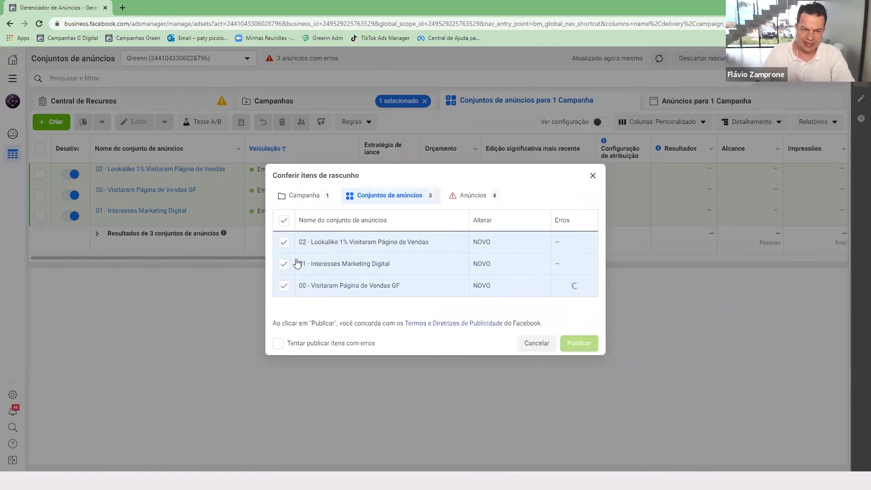
{"action": "left_click", "coordinate": [284, 268]}
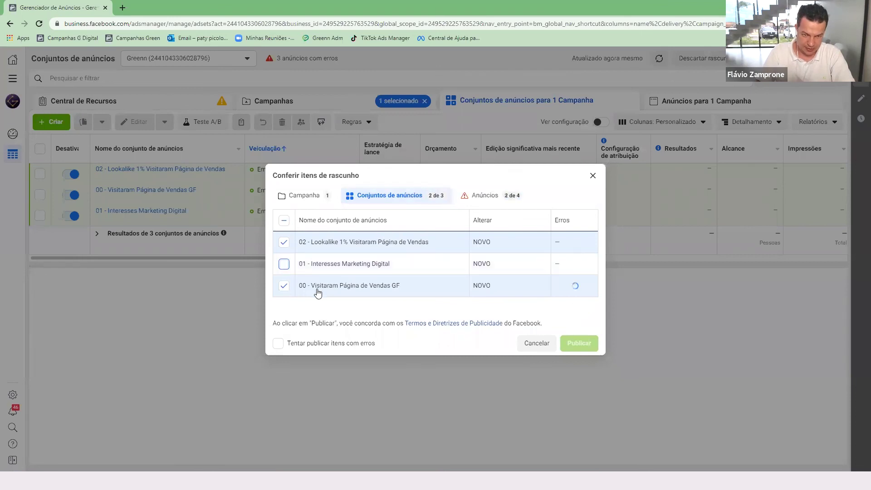
{"action": "key", "text": "Tab"}
{"action": "key", "text": "space"}
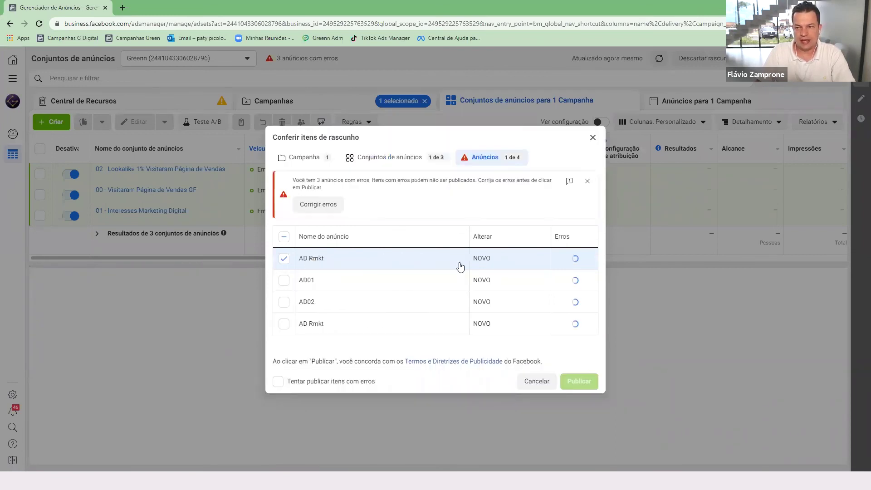
{"action": "left_click", "coordinate": [257, 196]}
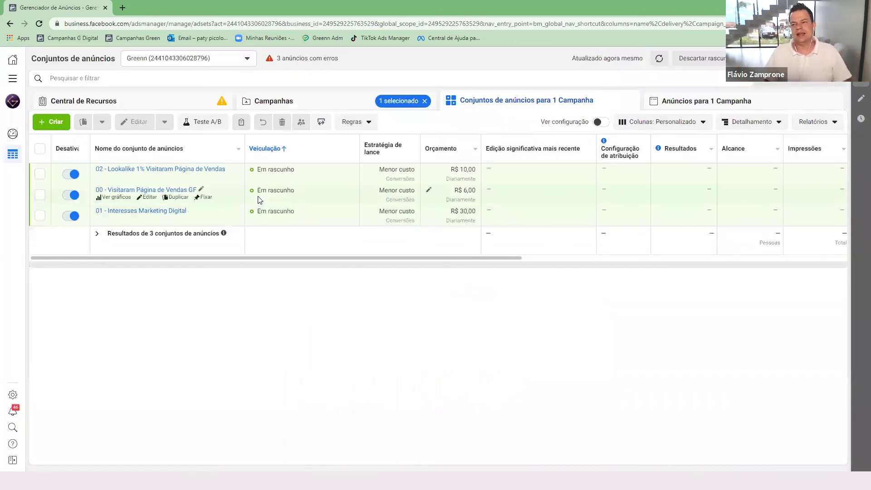